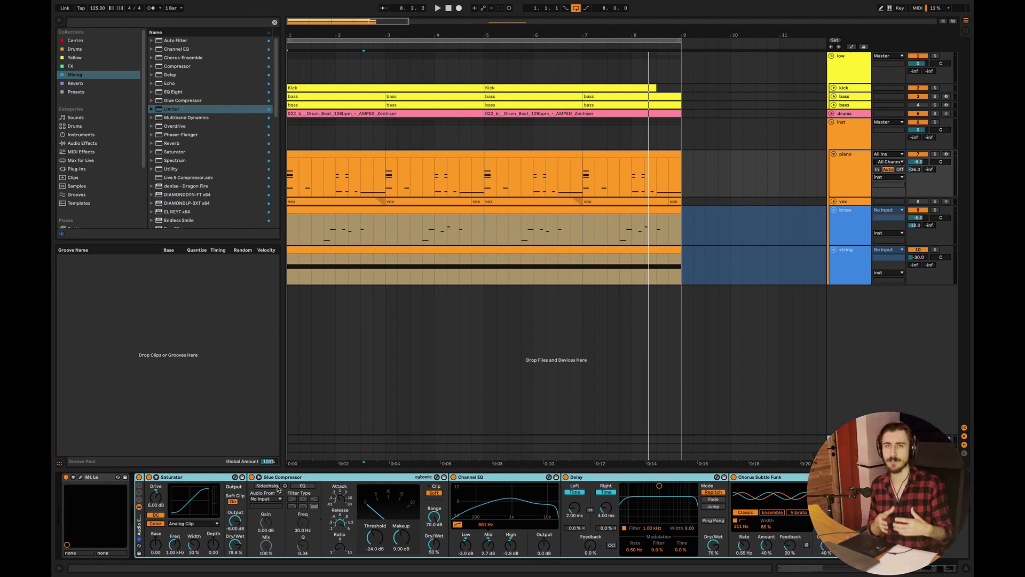
Open the piano track's M1 Le instrument, look up the Piano 16' program in its preset browser, and return to the FilmScore combi
{"action": "left_click", "coordinate": [366, 177]}
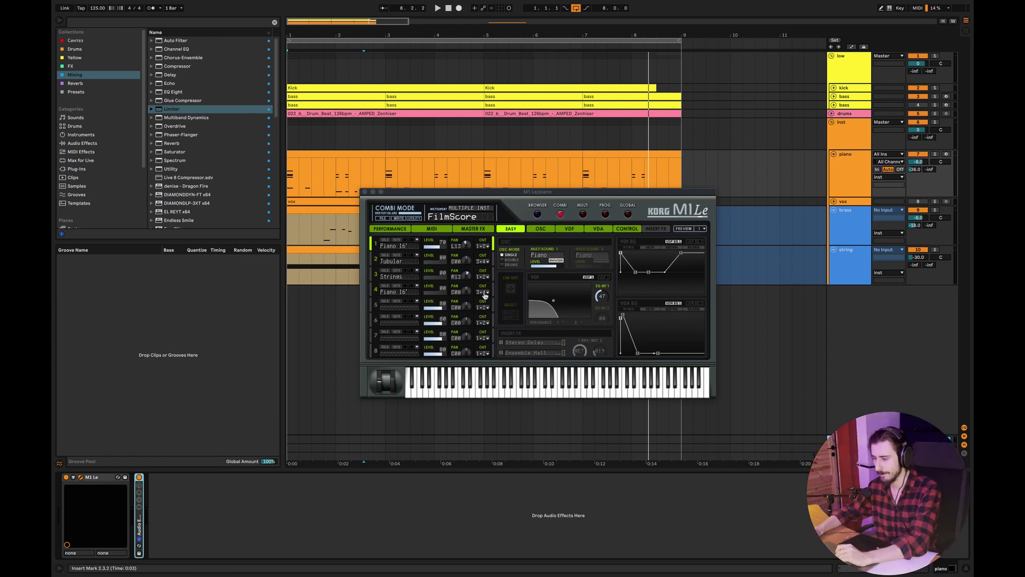
{"action": "left_click", "coordinate": [539, 215]}
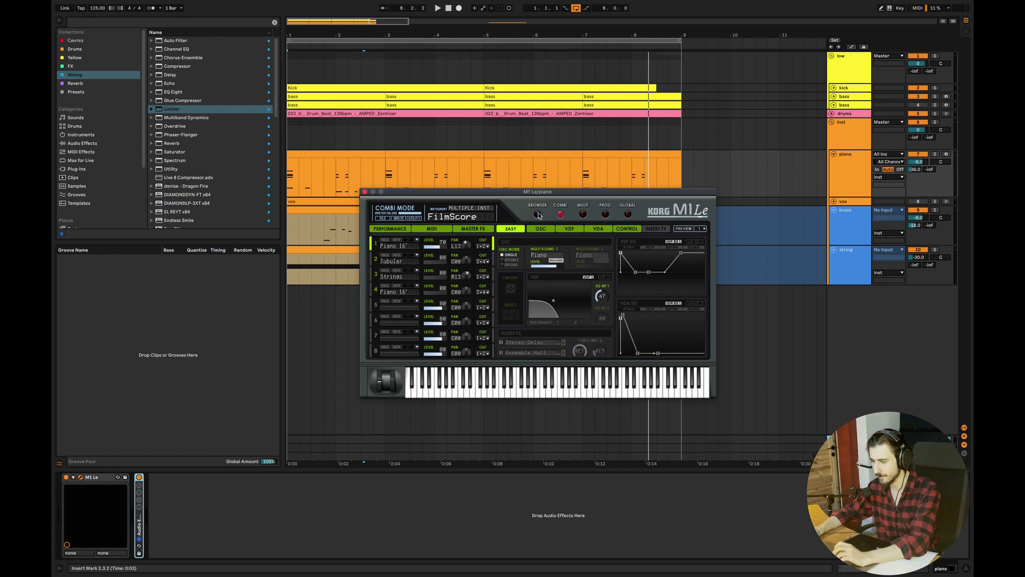
{"action": "left_click", "coordinate": [538, 216]}
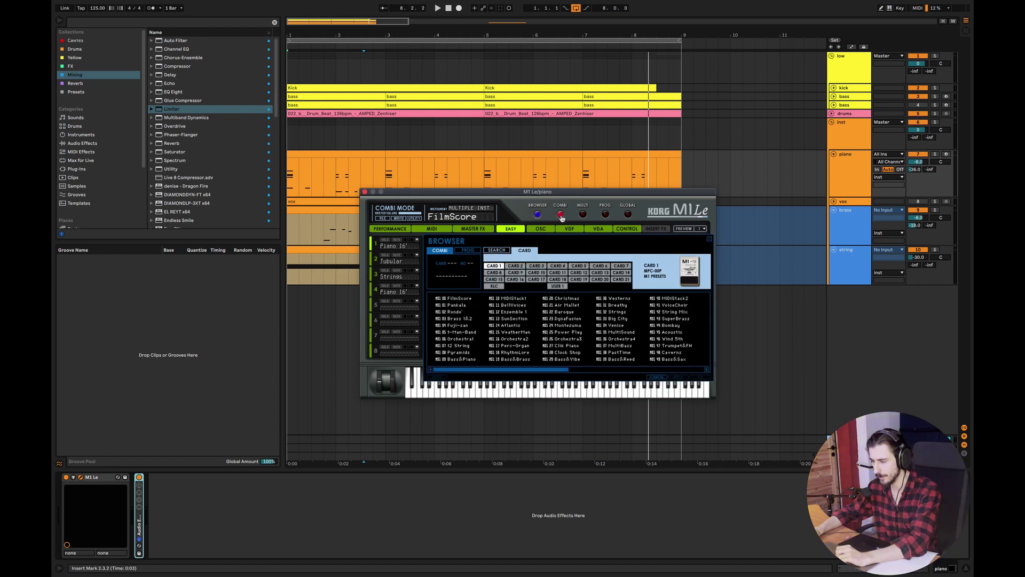
{"action": "left_click", "coordinate": [464, 252]}
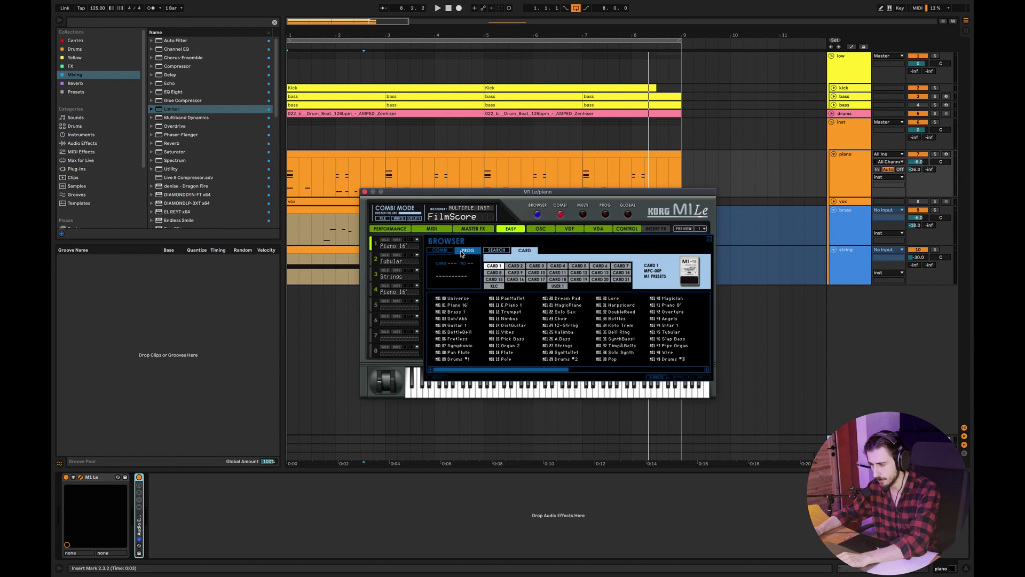
{"action": "left_click", "coordinate": [455, 305]}
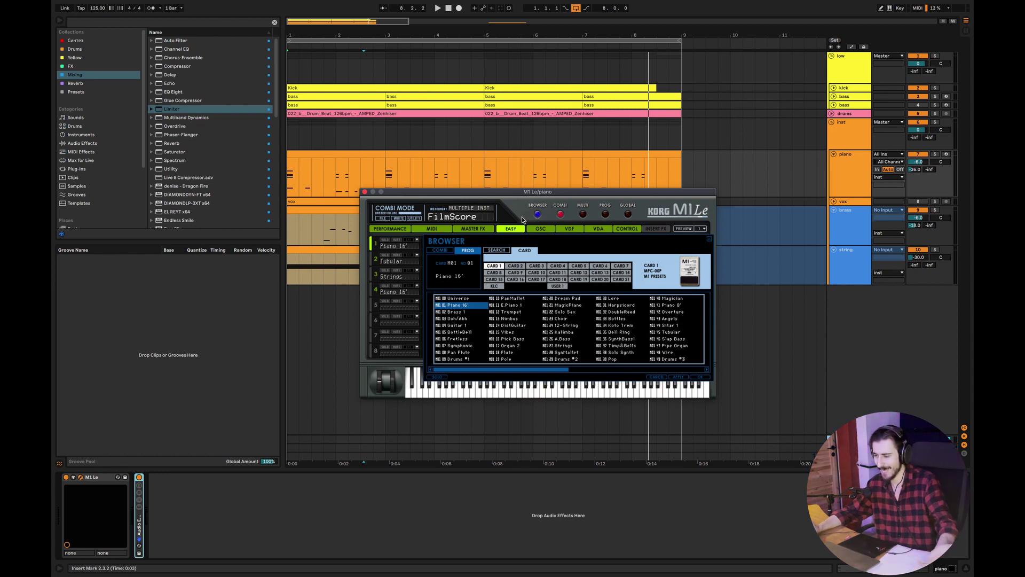
{"action": "left_click", "coordinate": [564, 215]}
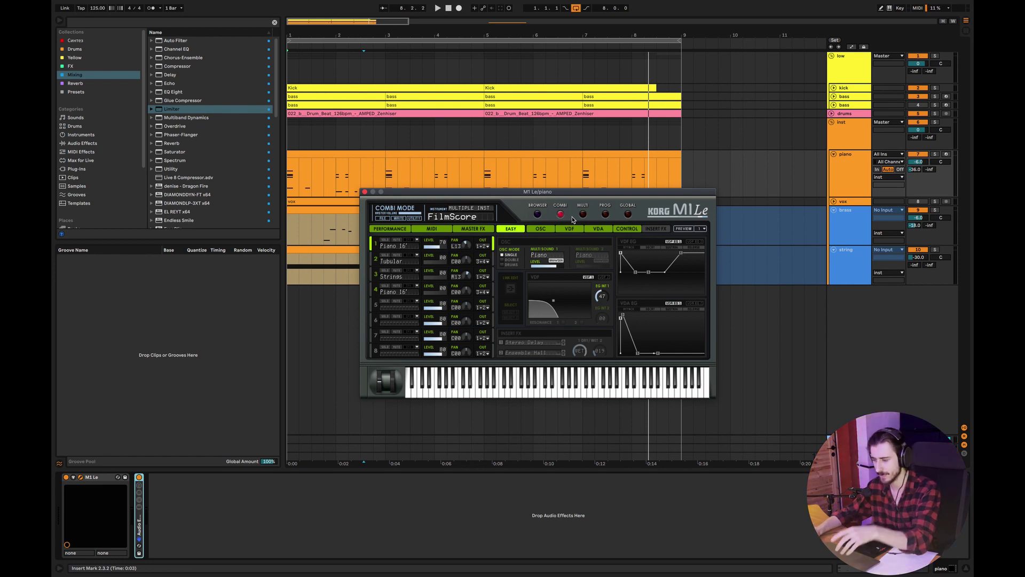
Solo the piano track and play its part from bar 1, closing by hiding the M1 Le window
{"action": "left_click_drag", "start_coordinate": [435, 262], "coordinate": [361, 275]}
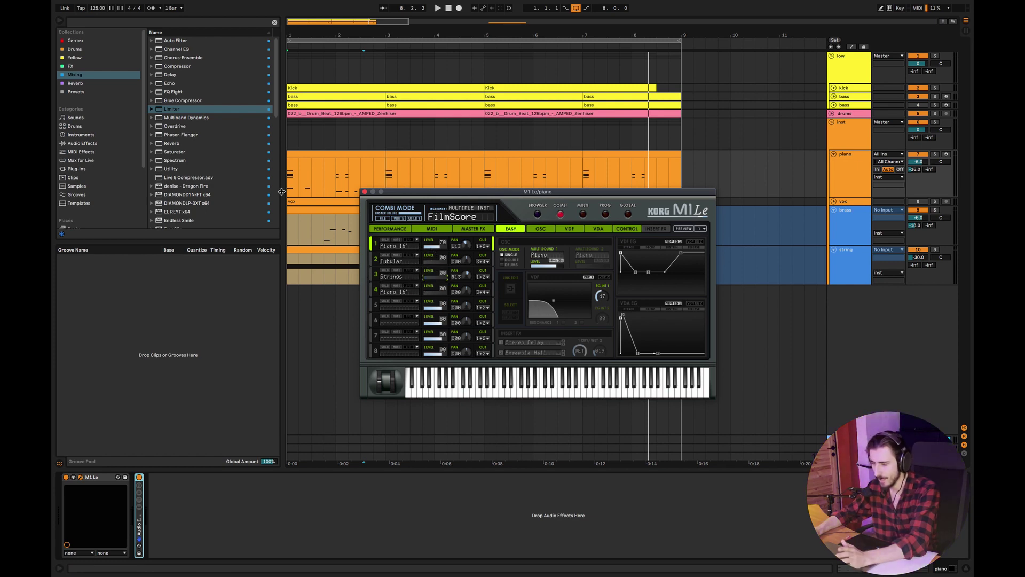
{"action": "key", "text": "space"}
{"action": "left_click", "coordinate": [934, 155]}
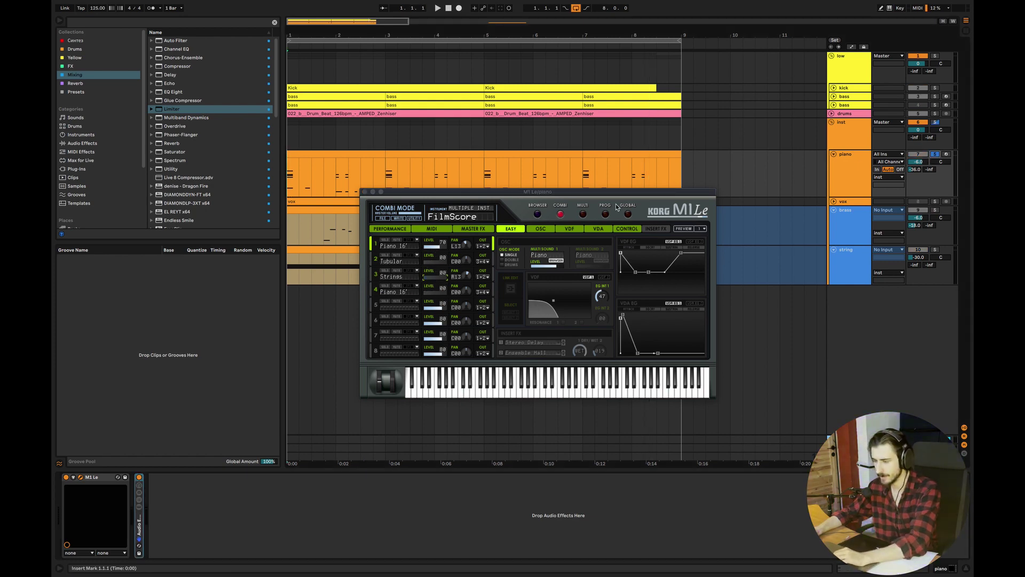
{"action": "key", "text": "space"}
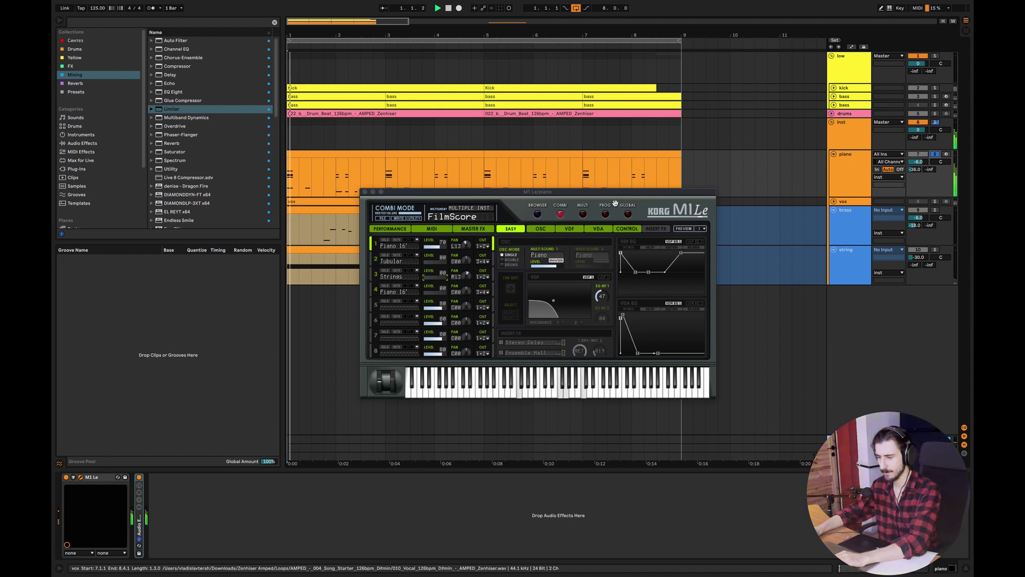
{"action": "key", "text": "ctrl+alt+p"}
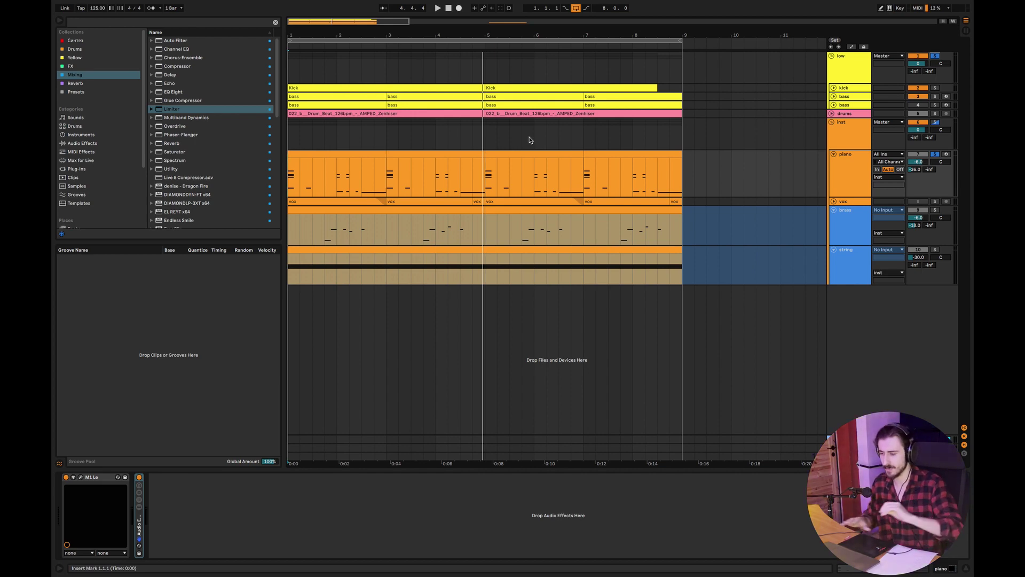
Open the first piano clip in the MIDI note editor
{"action": "left_click", "coordinate": [335, 155]}
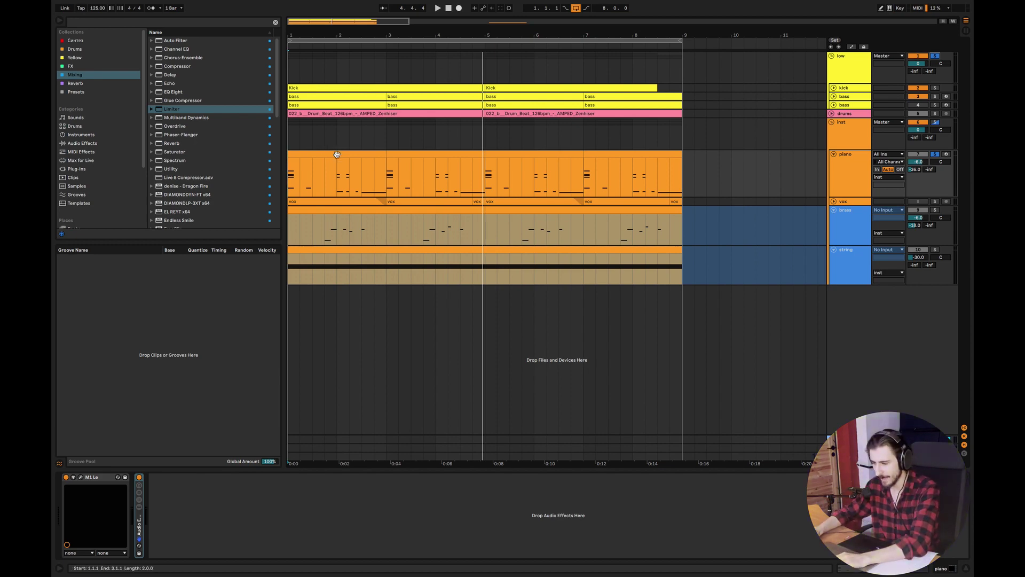
{"action": "double_click", "coordinate": [362, 169]}
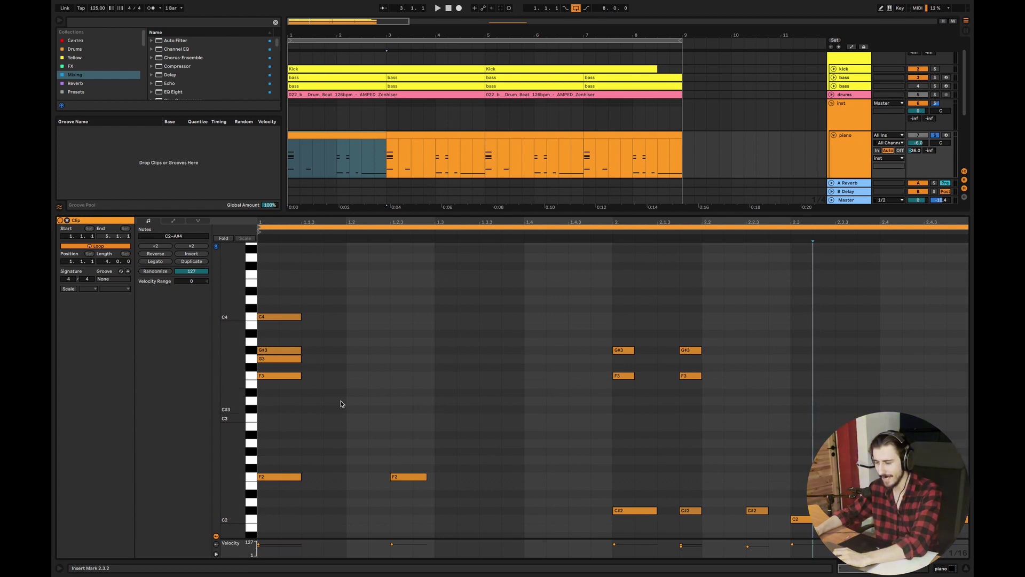
Try the opening piano chord without its G3 note, listen to it, and restore the note
{"action": "double_click", "coordinate": [286, 358]}
{"action": "key", "text": "space"}
{"action": "key", "text": "space"}
{"action": "key", "text": "space"}
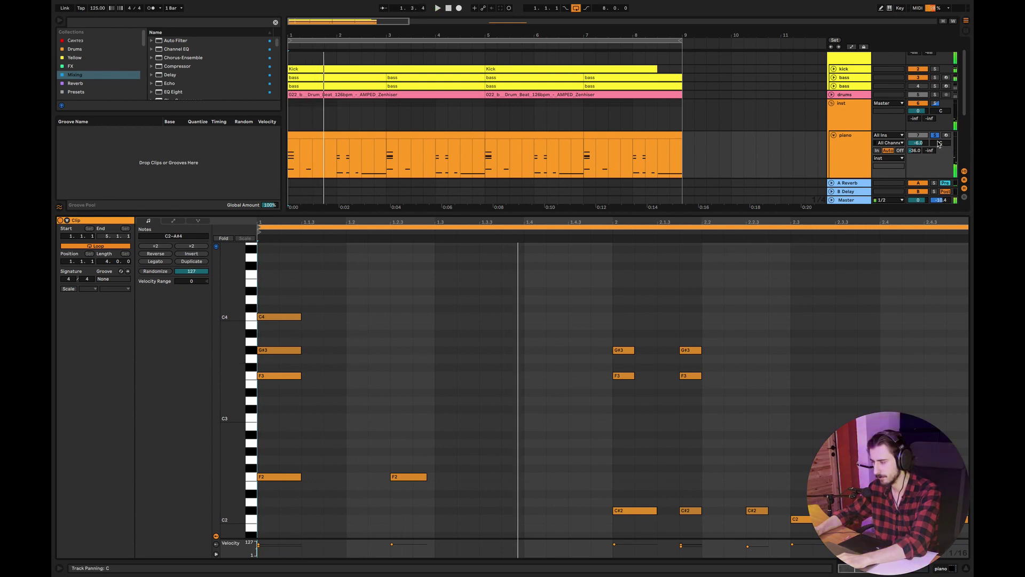
{"action": "key", "text": "space"}
{"action": "key", "text": "space"}
{"action": "key", "text": "space"}
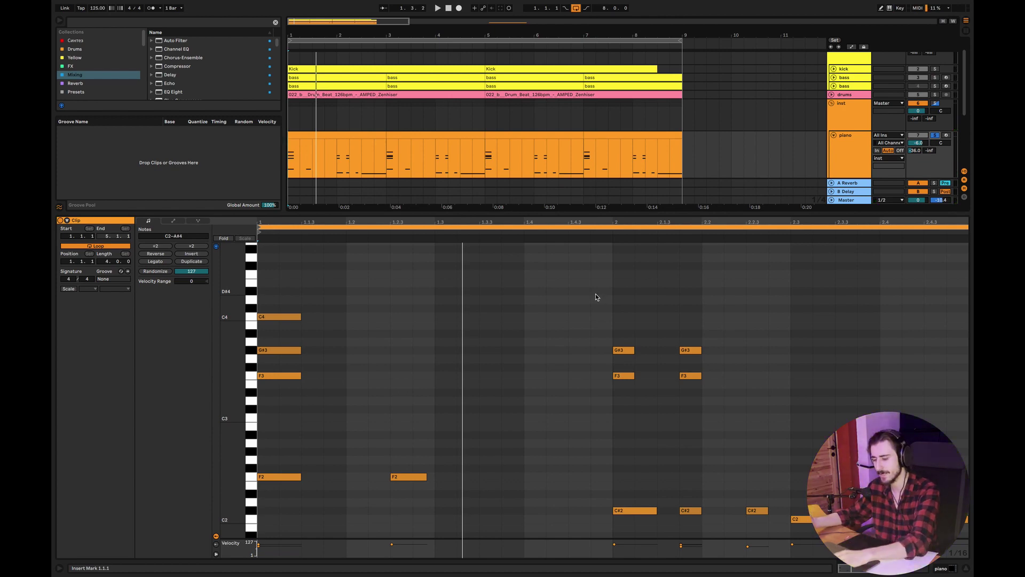
{"action": "key", "text": "Right"}
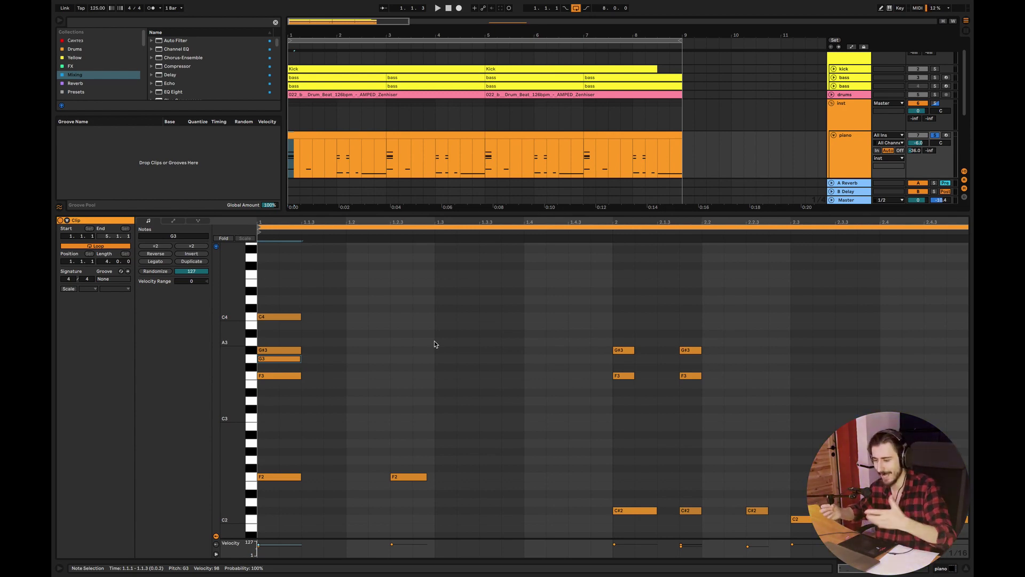
Examine the semitone interval in the opening chord by selecting its adjacent G3 and G#3 notes
{"action": "left_click", "coordinate": [334, 379]}
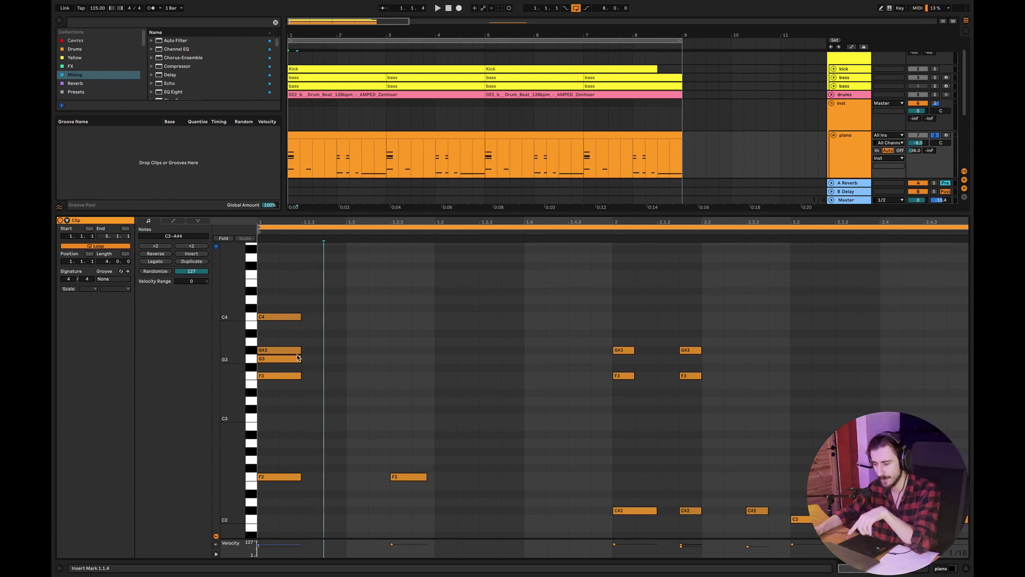
{"action": "left_click_drag", "start_coordinate": [311, 346], "coordinate": [297, 357]}
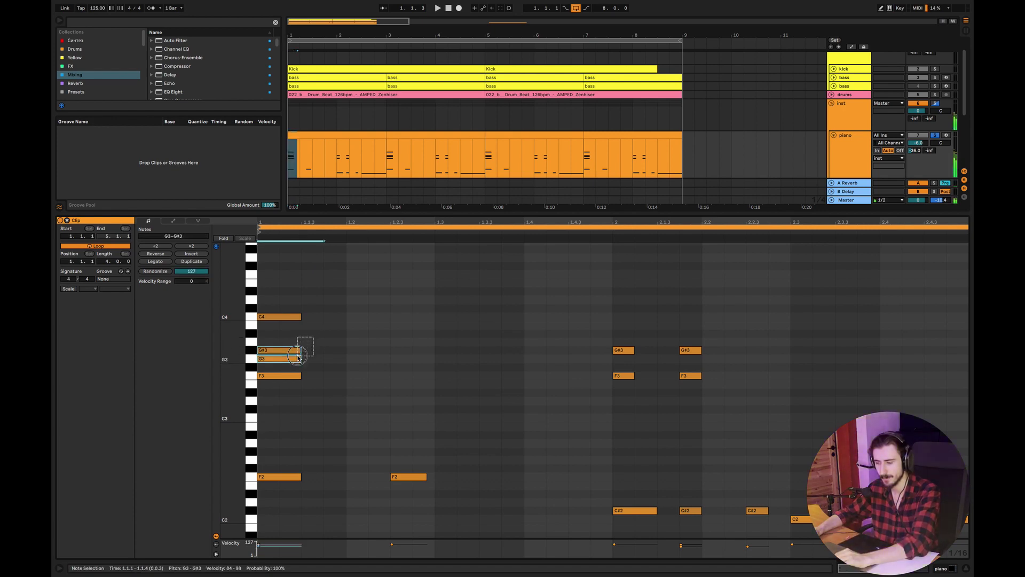
{"action": "left_click_drag", "start_coordinate": [320, 301], "coordinate": [297, 359]}
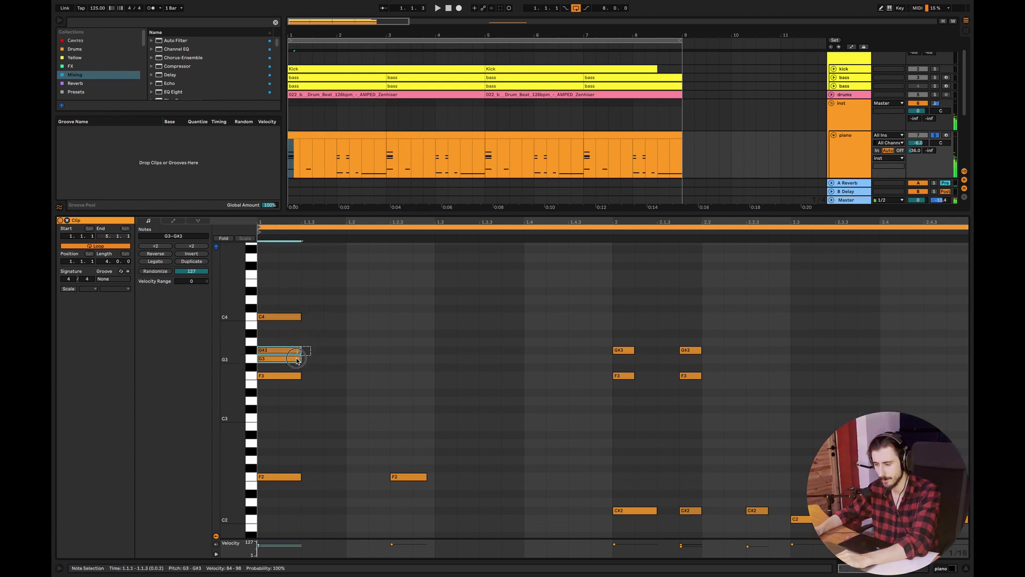
{"action": "left_click", "coordinate": [368, 354]}
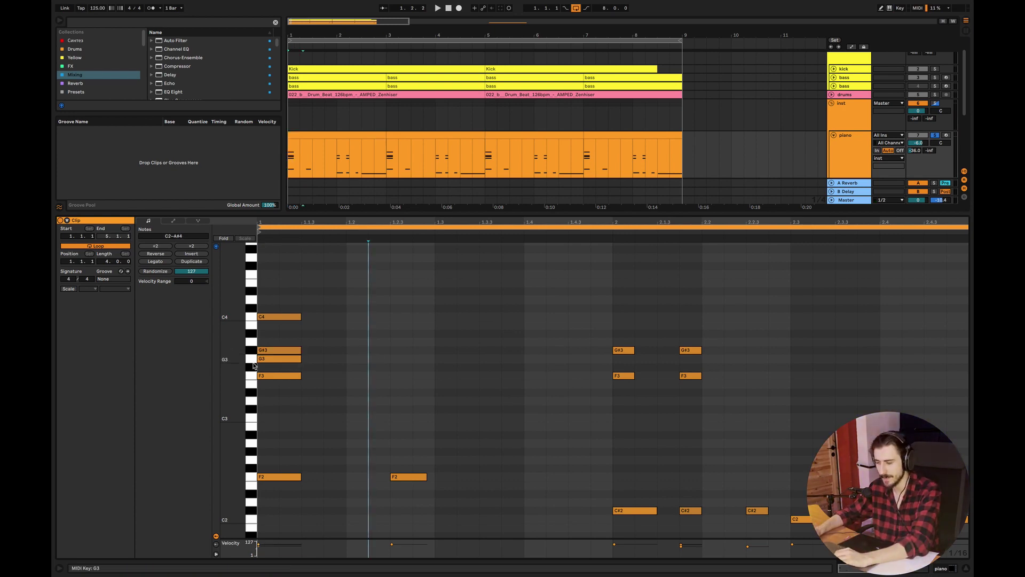
Try the opening chord's G3 note one octave higher at G4, listen to it, and move it back down
{"action": "left_click", "coordinate": [275, 361]}
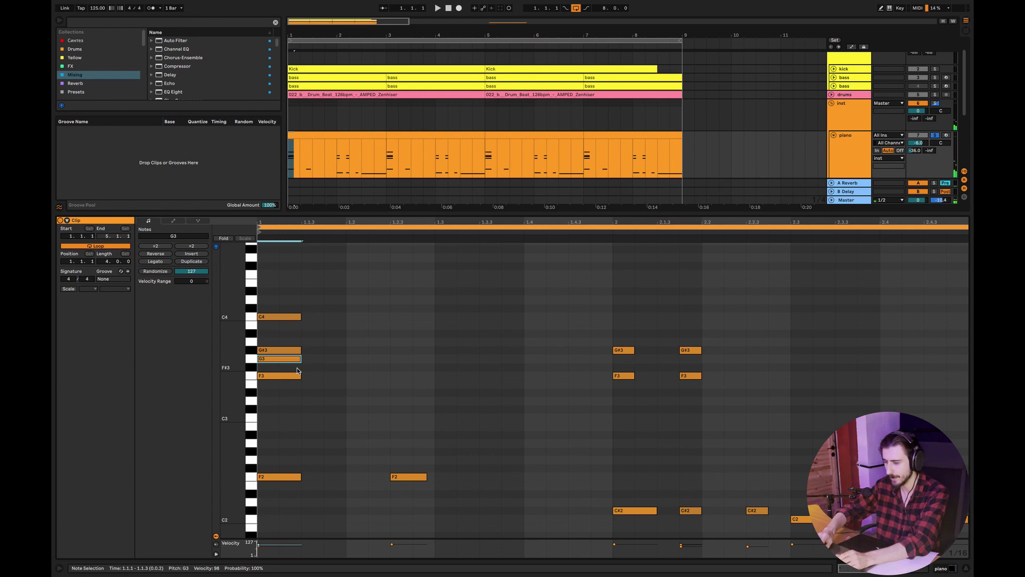
{"action": "key", "text": "shift+Up"}
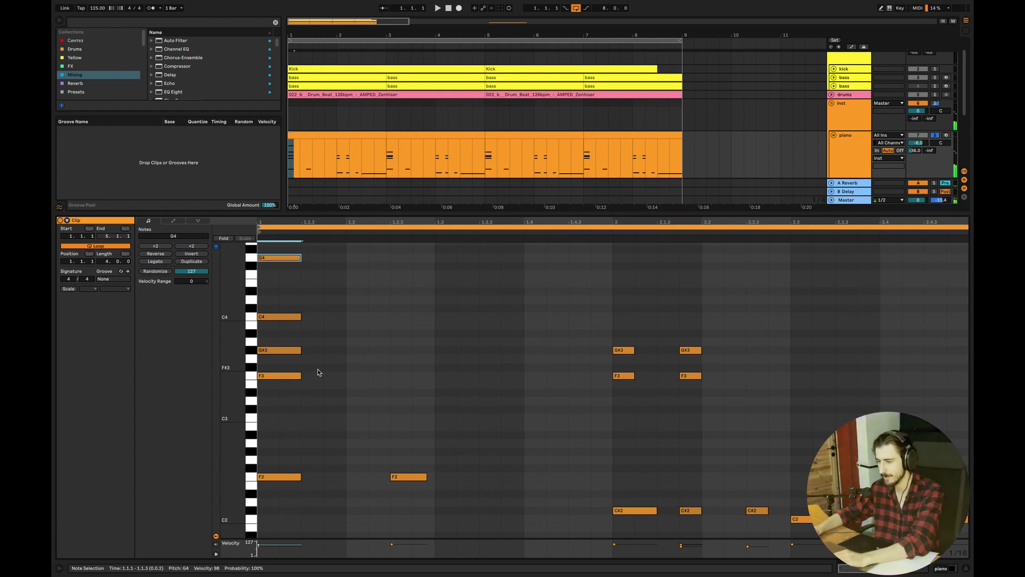
{"action": "key", "text": "space"}
{"action": "key", "text": "space"}
{"action": "key", "text": "space"}
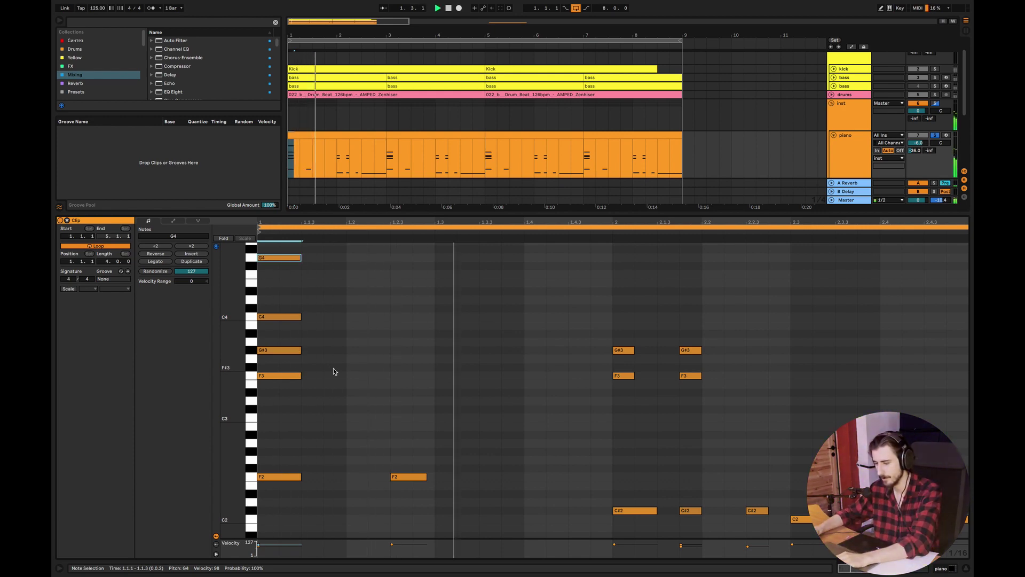
{"action": "key", "text": "space"}
{"action": "key", "text": "space"}
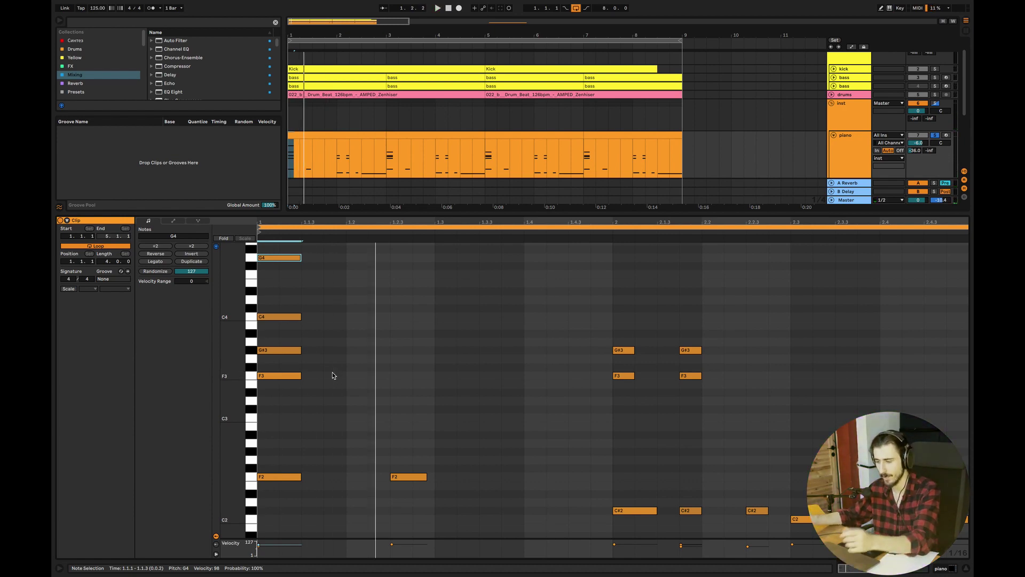
{"action": "key", "text": "shift+Down"}
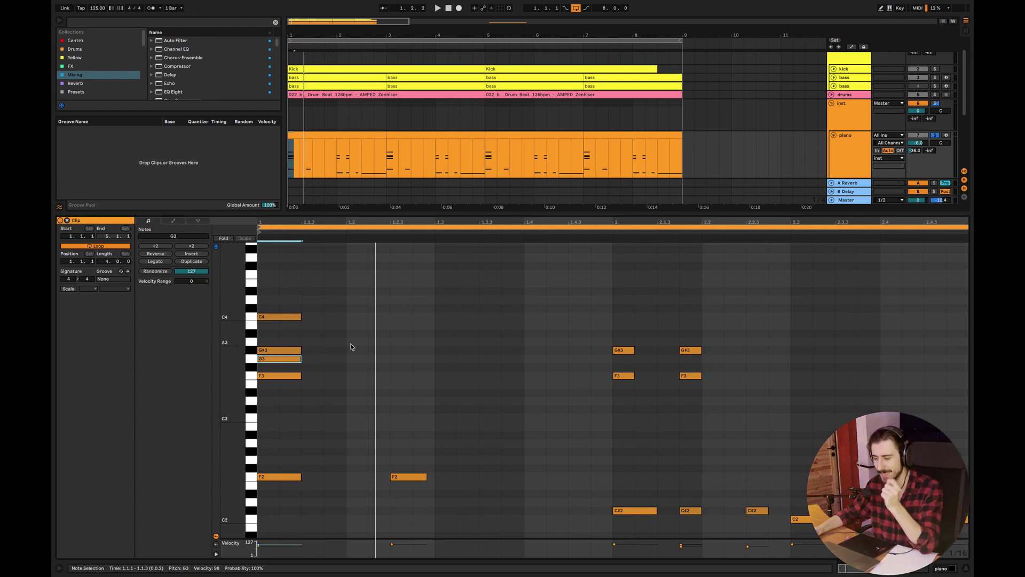
Examine the piano clip's bass line by selecting its low F2, C#2 and C2 notes in turn
{"action": "scroll", "coordinate": [422, 403], "scroll_direction": "down", "scroll_amount": 1}
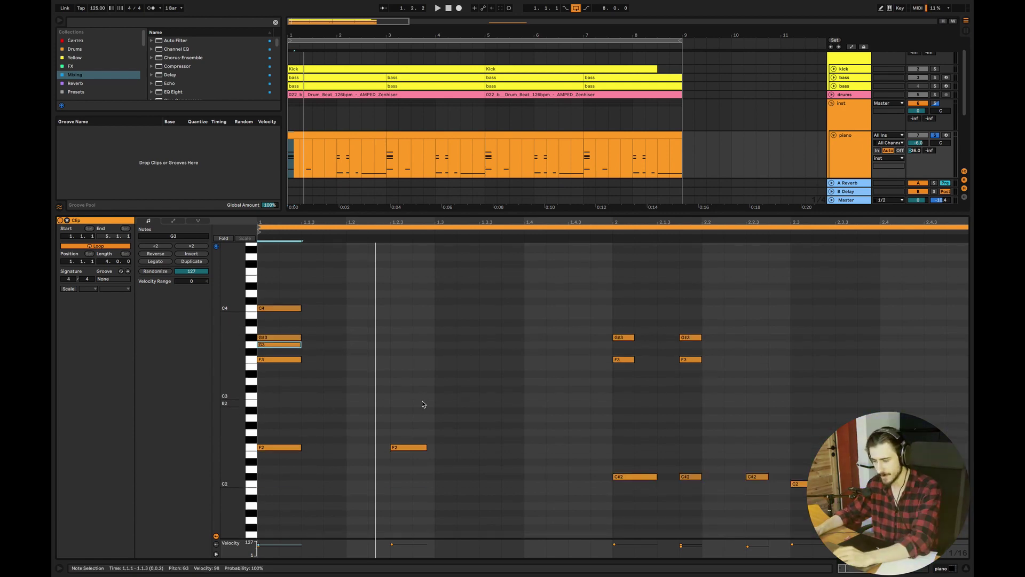
{"action": "scroll", "coordinate": [384, 424], "scroll_direction": "down", "scroll_amount": 1}
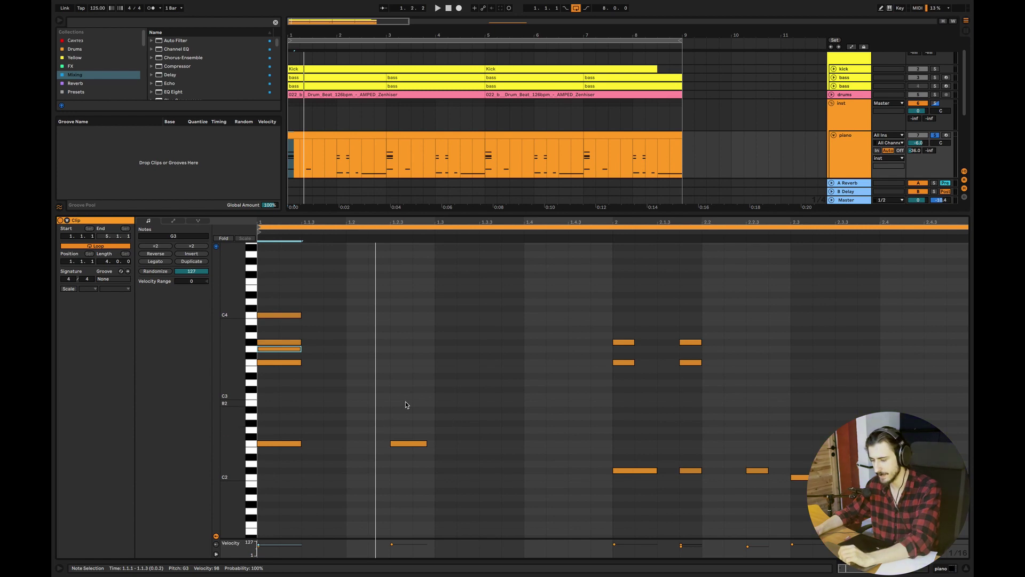
{"action": "left_click_drag", "start_coordinate": [460, 416], "coordinate": [410, 460]}
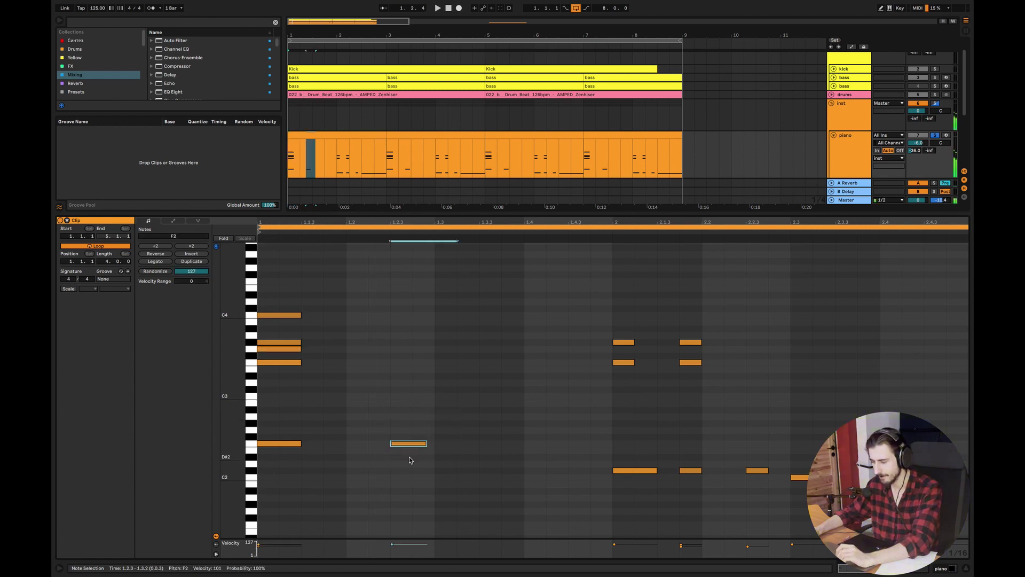
{"action": "left_click_drag", "start_coordinate": [695, 442], "coordinate": [674, 489]}
{"action": "left_click", "coordinate": [758, 470]}
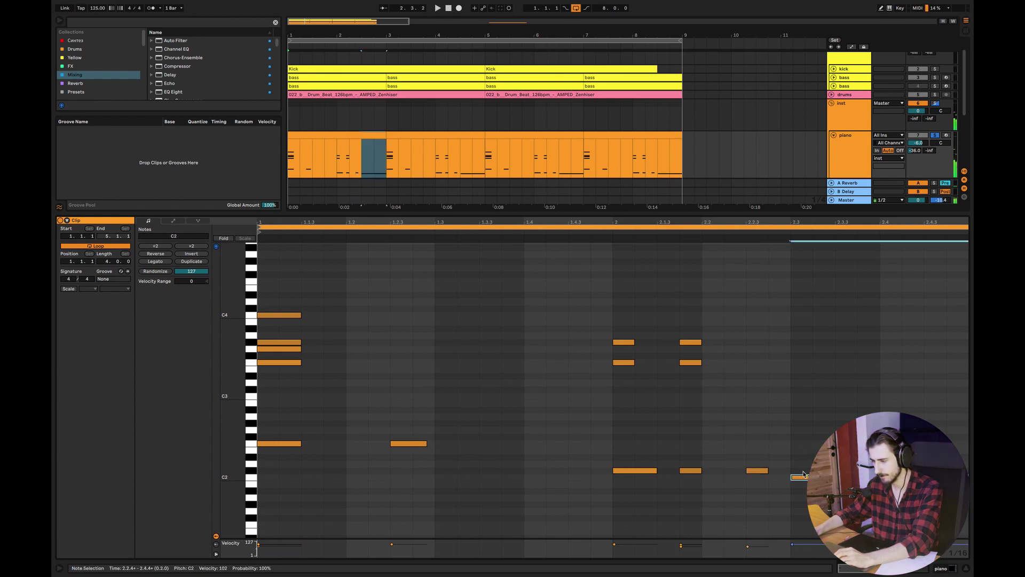
Play the soloed piano part from the arrangement and reopen the first piano clip's notes to follow its rhythm
{"action": "key", "text": "ctrl+alt+l"}
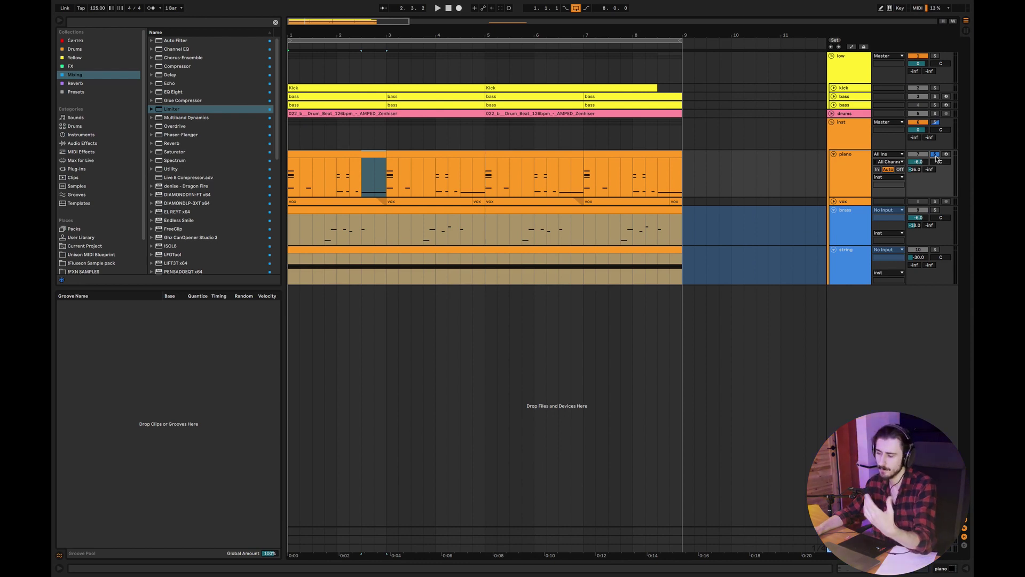
{"action": "key", "text": "space"}
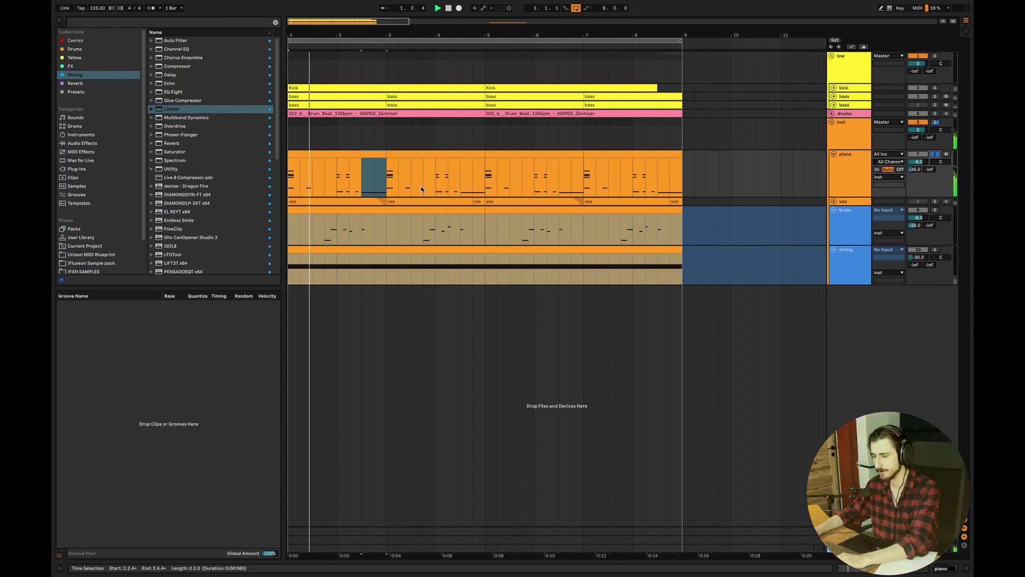
{"action": "left_click", "coordinate": [346, 154]}
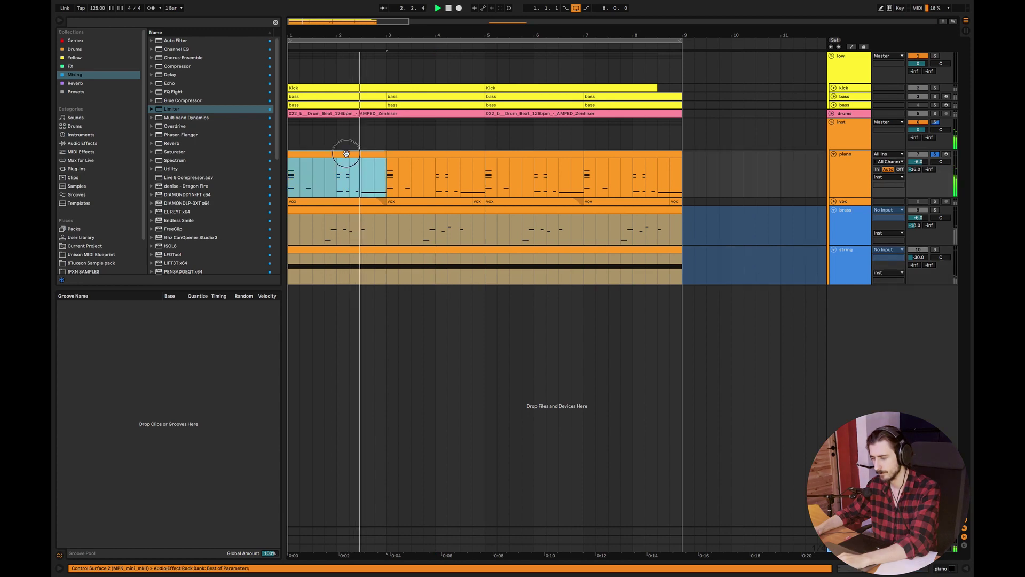
{"action": "double_click", "coordinate": [346, 154]}
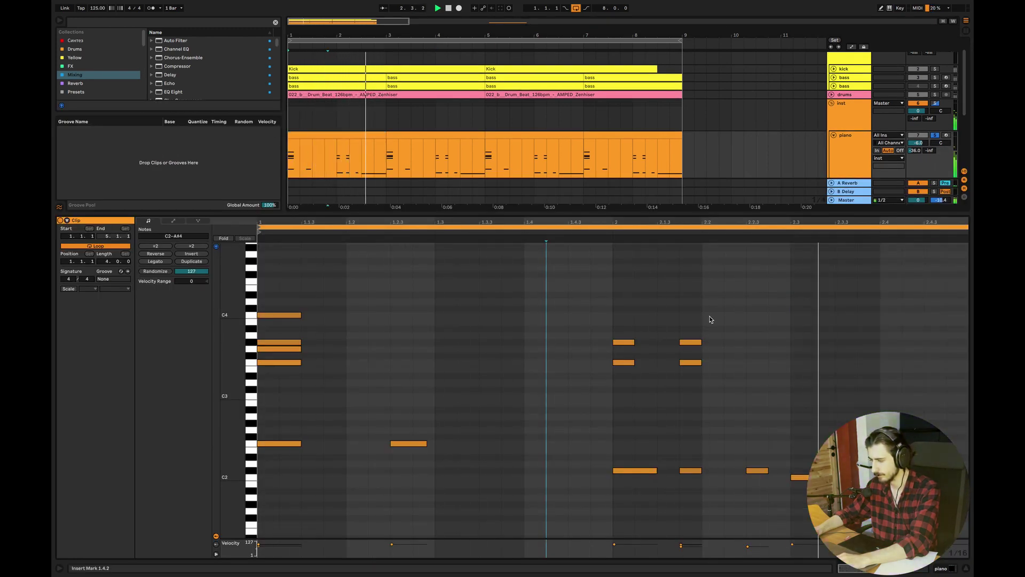
{"action": "left_click", "coordinate": [780, 377]}
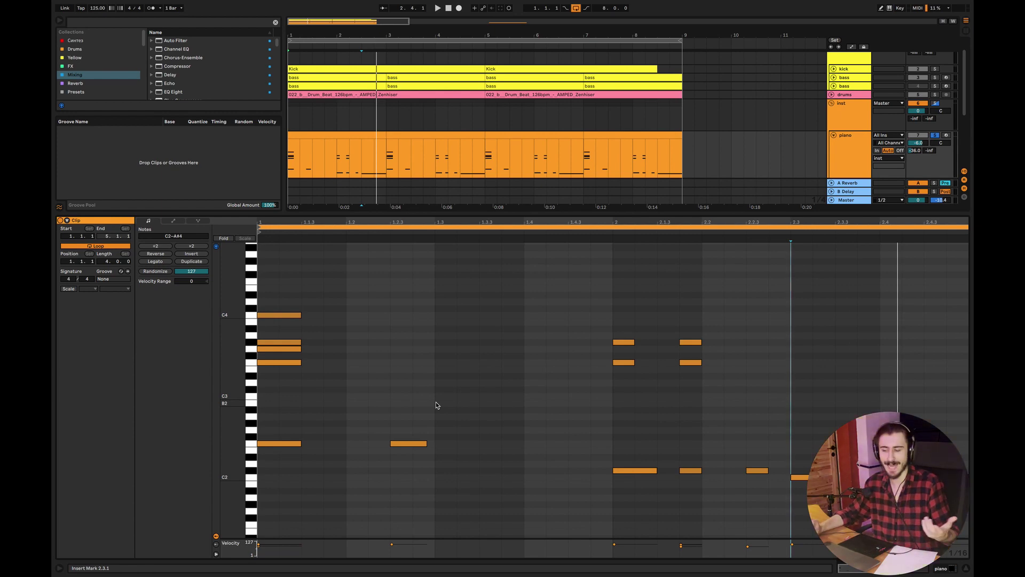
Copy the full opening chord to positions 1.2.3 and 1.3.3 in the piano clip, and play the changed pattern
{"action": "left_click_drag", "start_coordinate": [362, 309], "coordinate": [507, 449]}
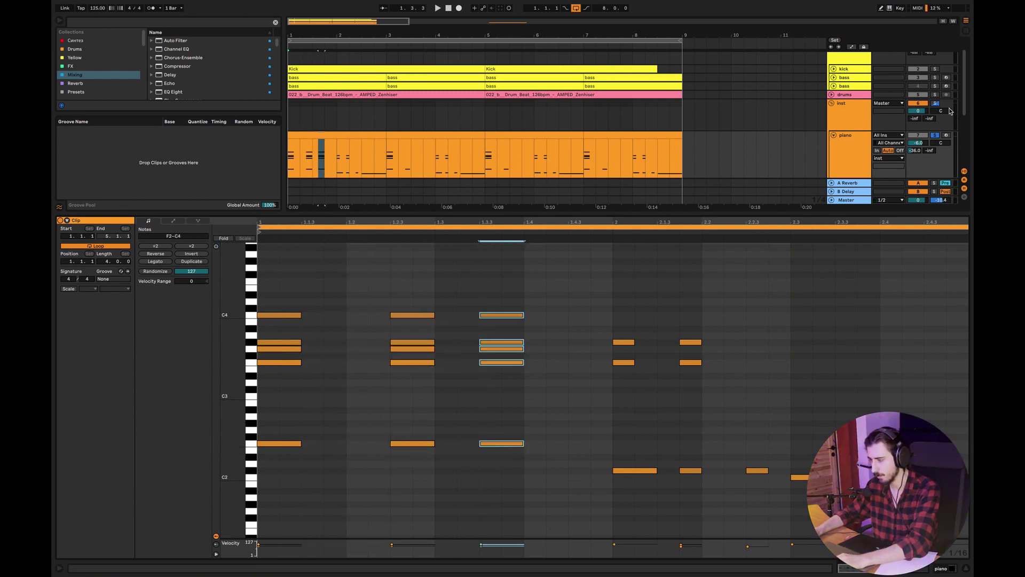
{"action": "key", "text": "space"}
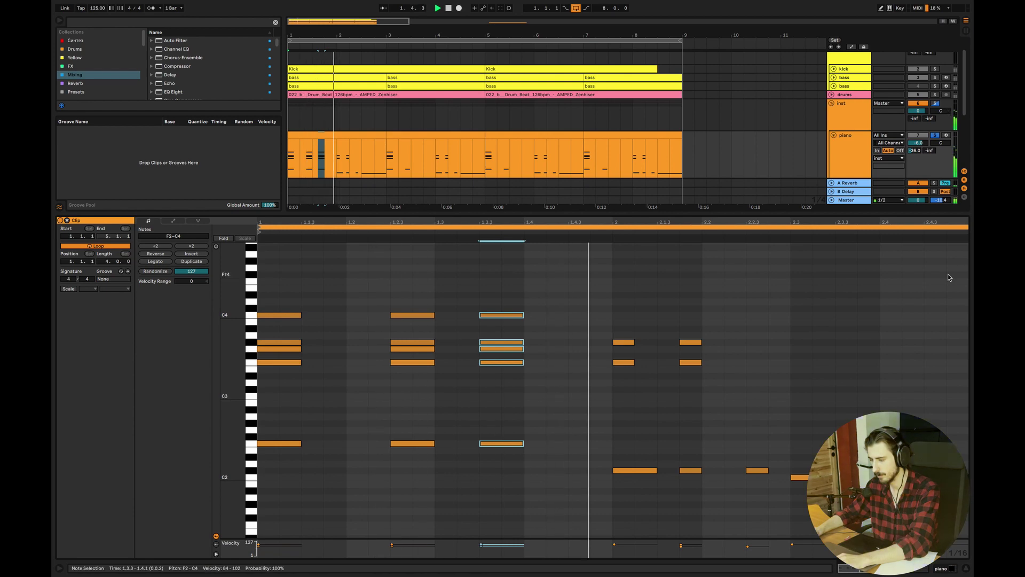
Duplicate the first piano clip over the second piano clip at bar 3
{"action": "left_click", "coordinate": [366, 138]}
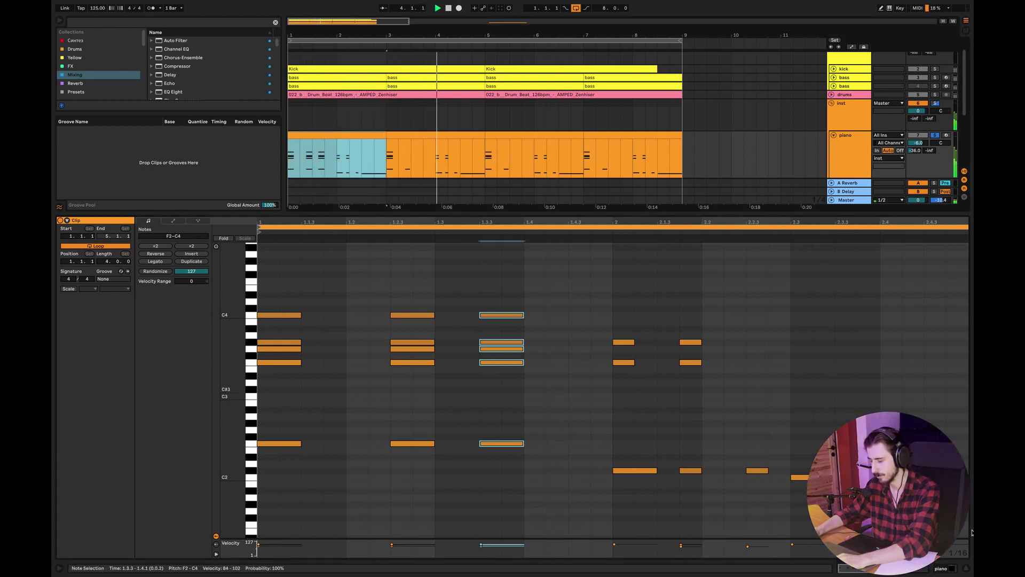
{"action": "key", "text": "ctrl+alt+l"}
{"action": "key", "text": "space"}
{"action": "left_click_drag", "start_coordinate": [320, 152], "coordinate": [422, 161]}
{"action": "left_click", "coordinate": [309, 163]}
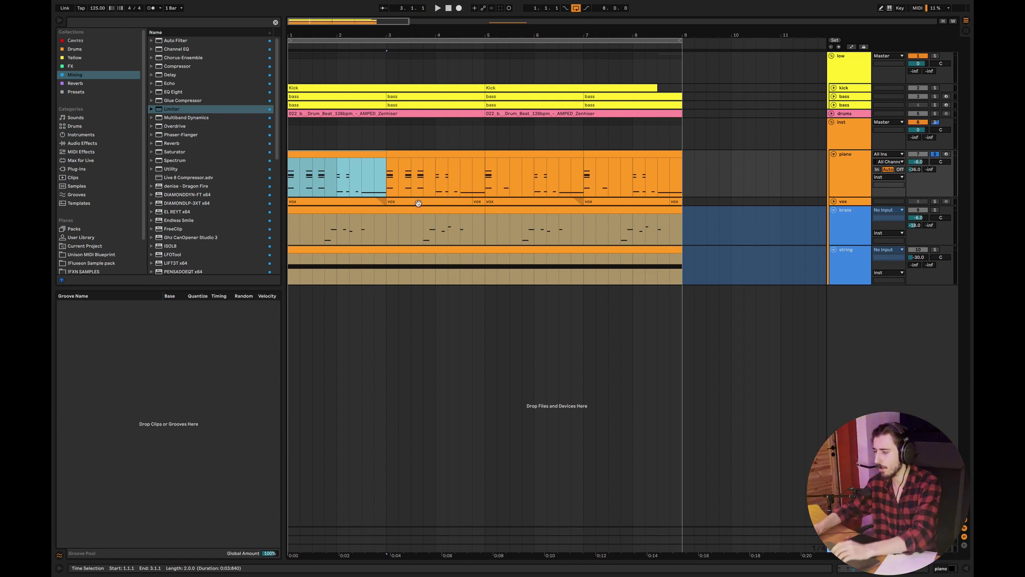
Expand the upper bass track, solo it alongside the piano, and play both parts from bar 1
{"action": "left_click", "coordinate": [833, 96]}
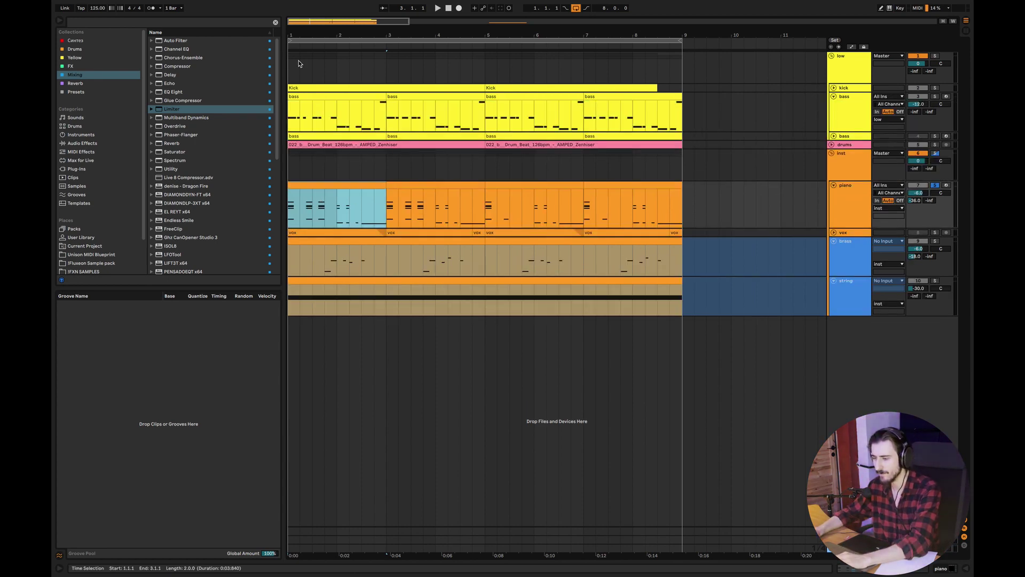
{"action": "left_click_drag", "start_coordinate": [355, 35], "coordinate": [433, 76]}
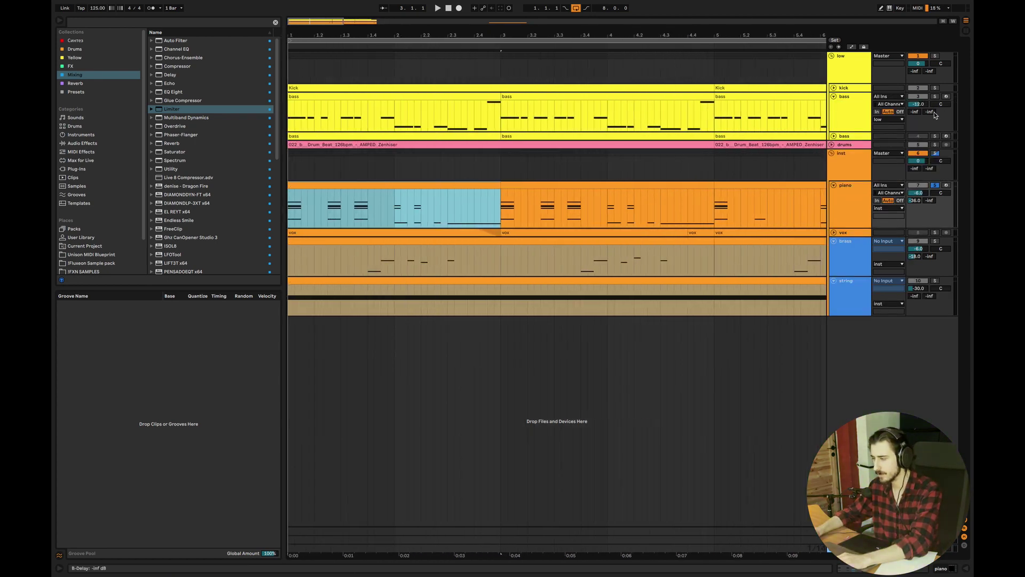
{"action": "left_click", "coordinate": [935, 96]}
{"action": "left_click", "coordinate": [292, 216]}
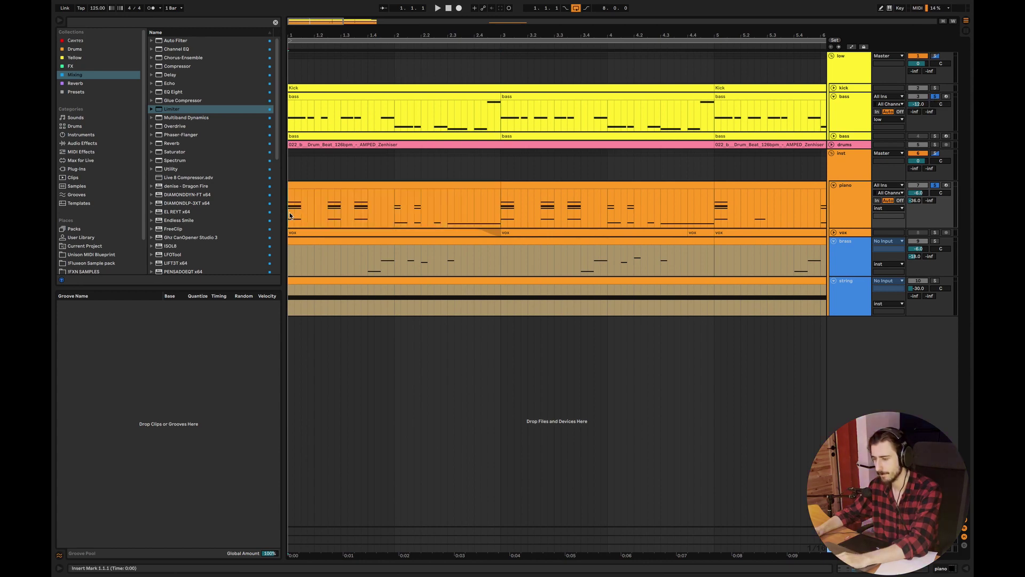
{"action": "key", "text": "space"}
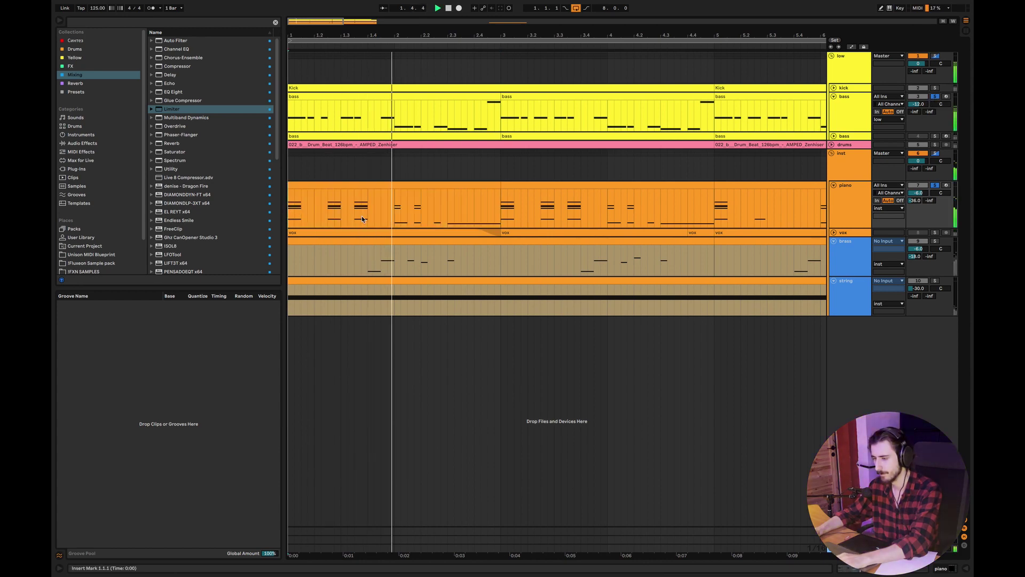
Open the first piano clip's notes and copy its low C2–F2 bass notes
{"action": "left_click", "coordinate": [377, 184]}
{"action": "double_click", "coordinate": [377, 184]}
{"action": "left_click_drag", "start_coordinate": [850, 422], "coordinate": [253, 486]}
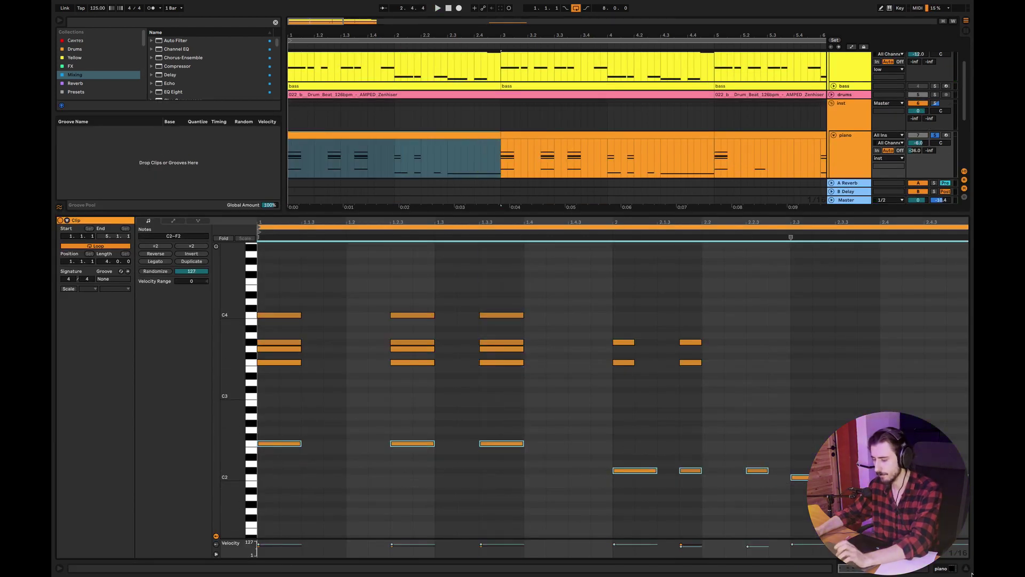
{"action": "left_click", "coordinate": [966, 569]}
Replace the first bass clip's notes with the copied piano bass notes, transpose them two octaves down to C0–F0, and play the result
{"action": "double_click", "coordinate": [377, 99]}
{"action": "left_click", "coordinate": [440, 366]}
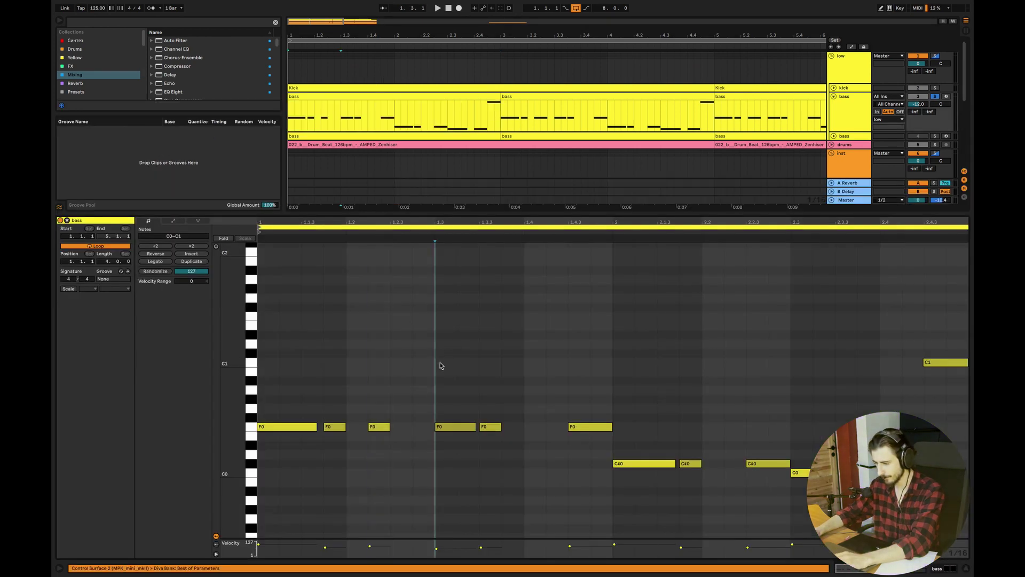
{"action": "key", "text": "ctrl+a"}
{"action": "key", "text": "shift+Up"}
{"action": "key", "text": "shift+Up"}
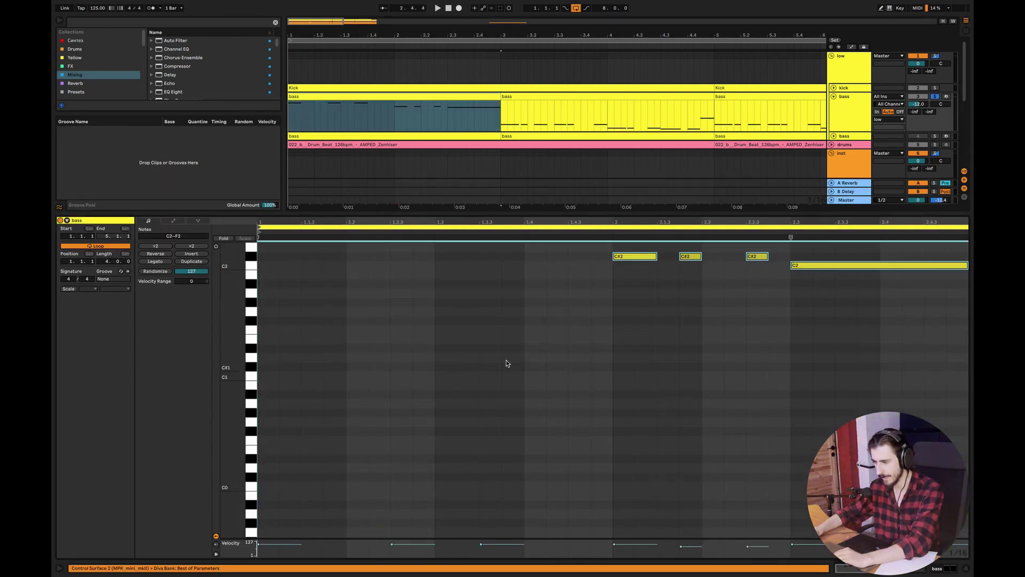
{"action": "key", "text": "shift+Down"}
{"action": "key", "text": "shift+Down"}
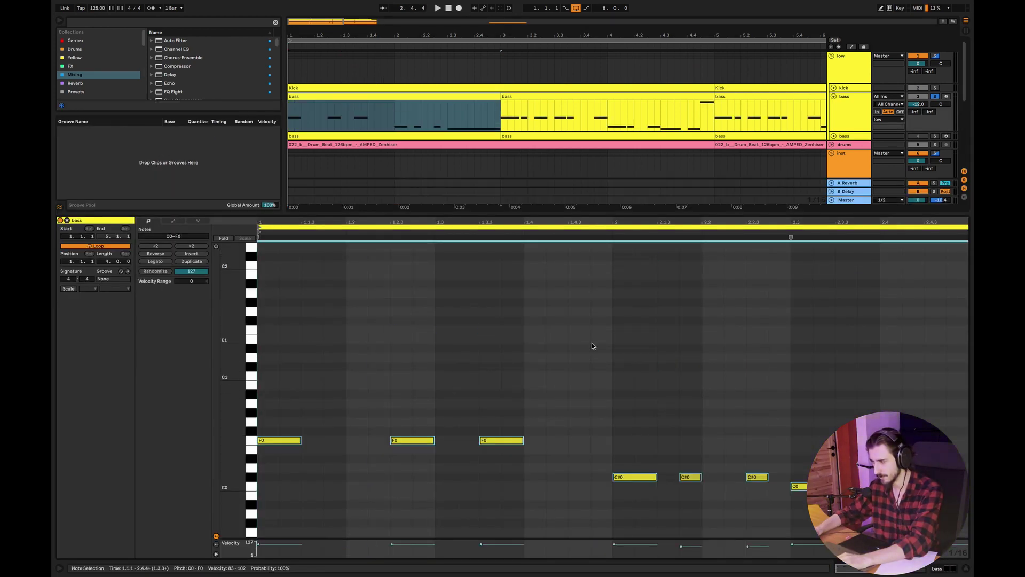
{"action": "key", "text": "space"}
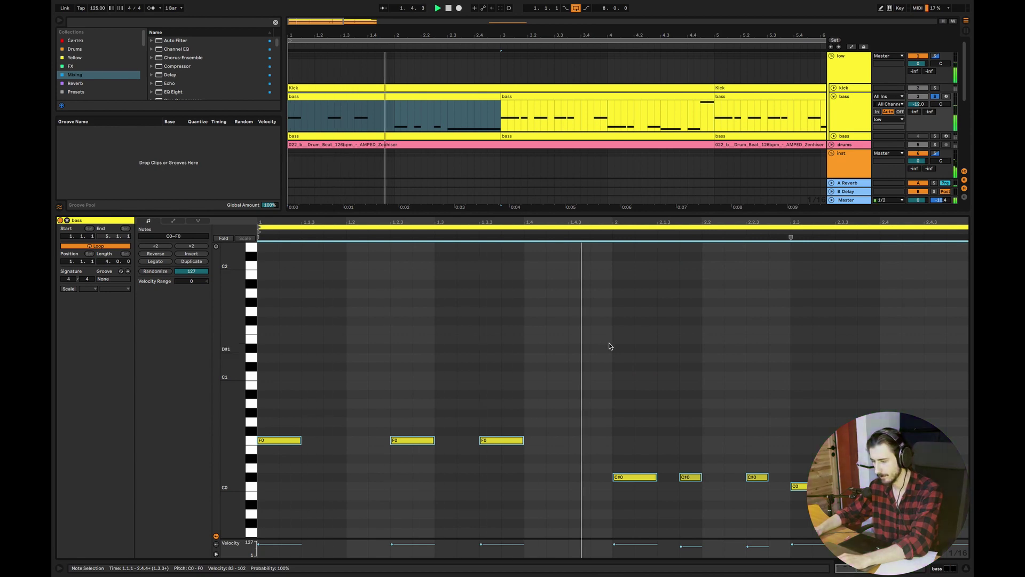
Duplicate the edited first bass clip over the second bass clip at bar 3
{"action": "left_click", "coordinate": [967, 569]}
{"action": "left_click", "coordinate": [469, 99]}
{"action": "key", "text": "space"}
{"action": "key", "text": "ctrl+d"}
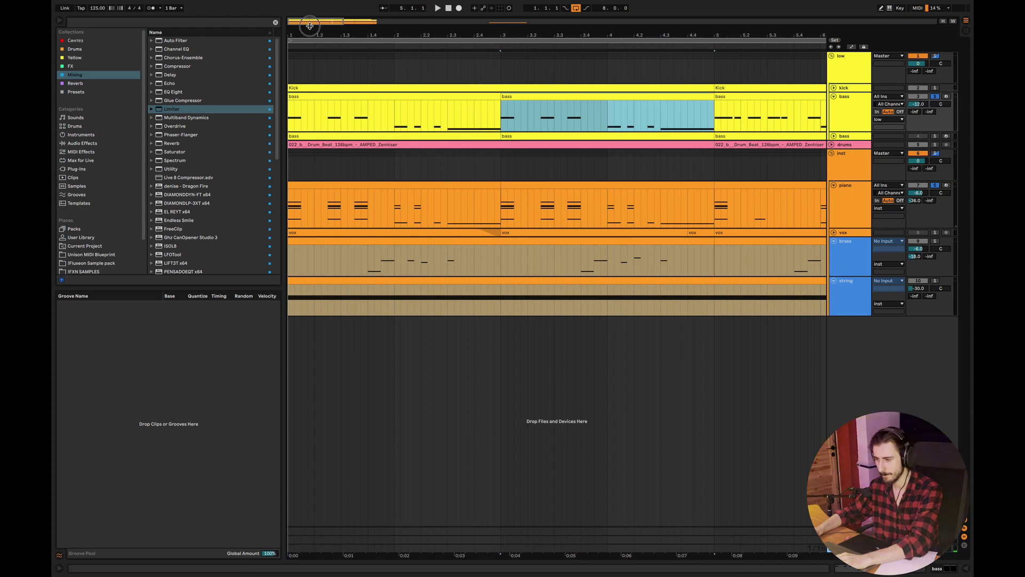
{"action": "left_click_drag", "start_coordinate": [300, 22], "coordinate": [299, 117]}
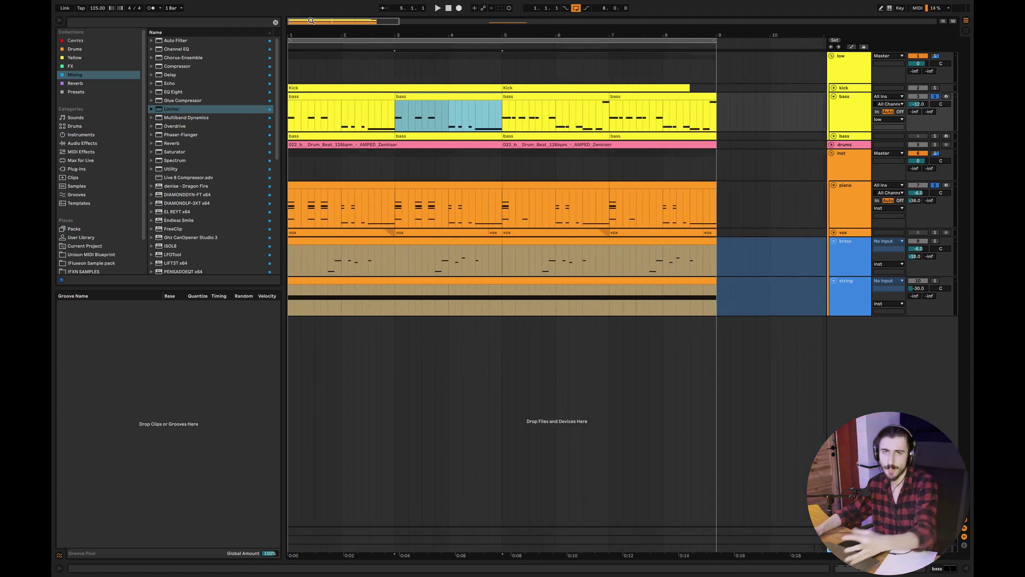
Play the original bass pattern with the piano from bar 5, adding the kick track to the solo
{"action": "left_click", "coordinate": [298, 117]}
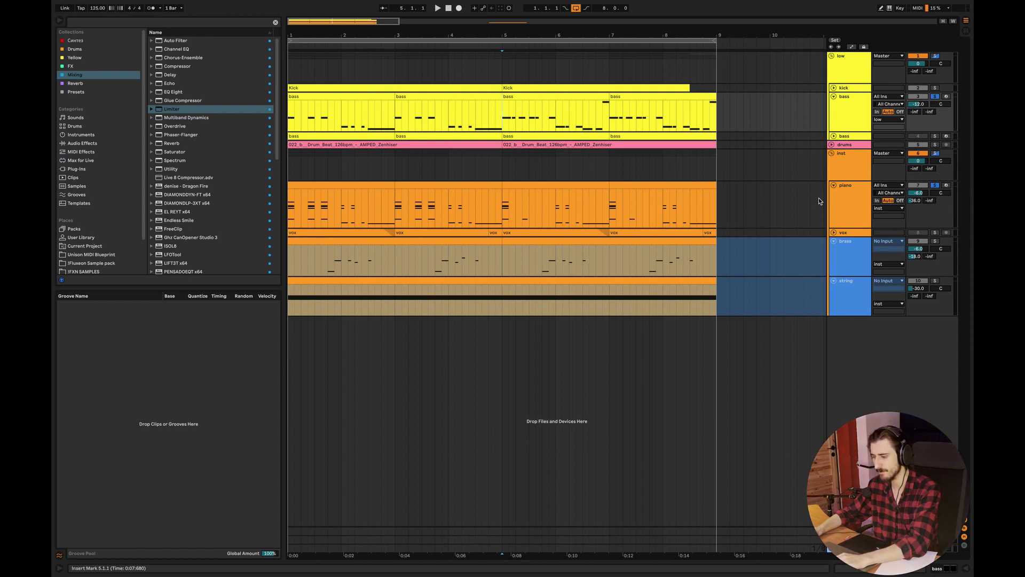
{"action": "key", "text": "space"}
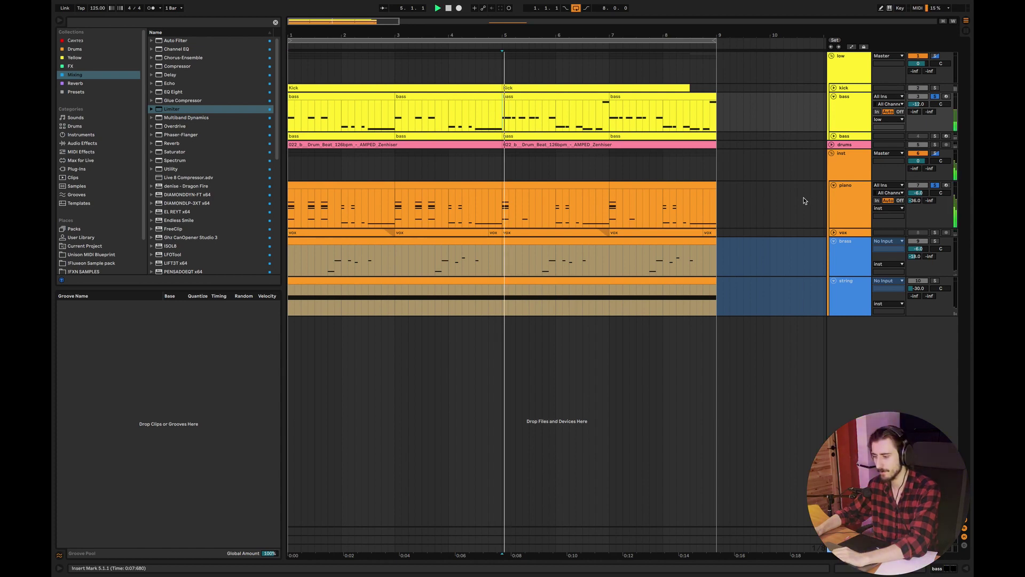
{"action": "left_click", "coordinate": [935, 89]}
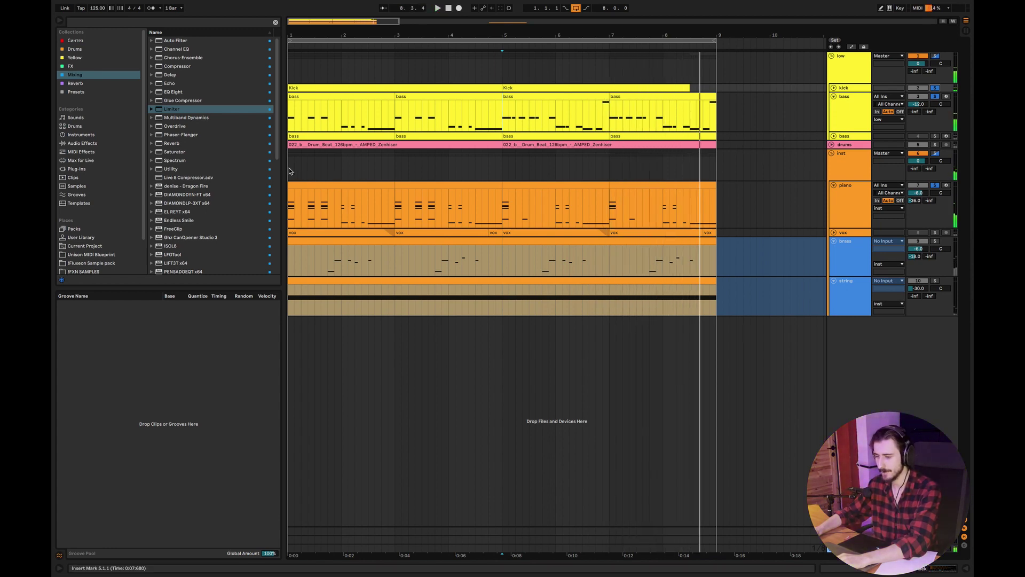
{"action": "key", "text": "space"}
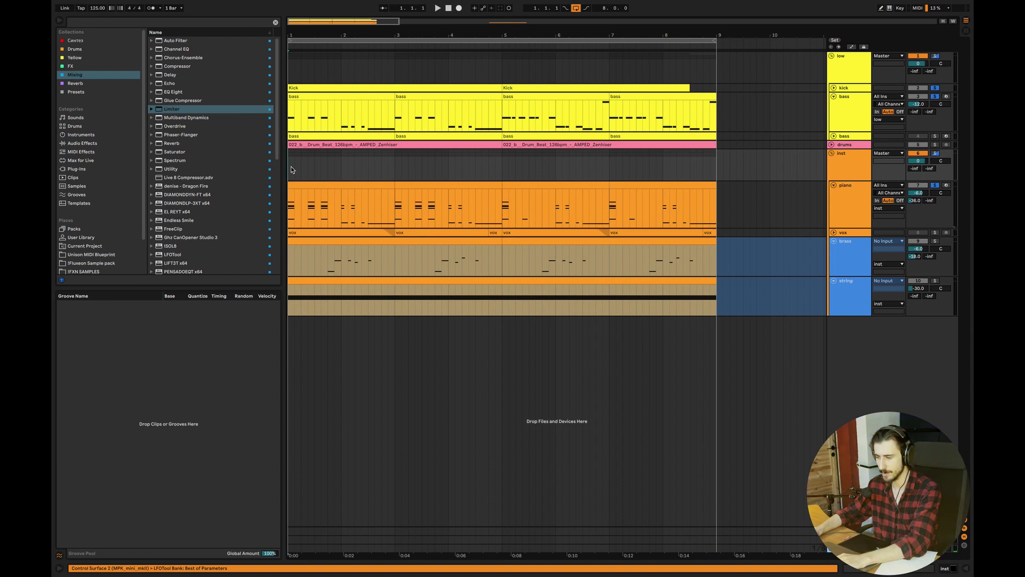
Play the soloed kick, simplified bass and piano from bar 1 twice, picking out the first two bass clips
{"action": "key", "text": "space"}
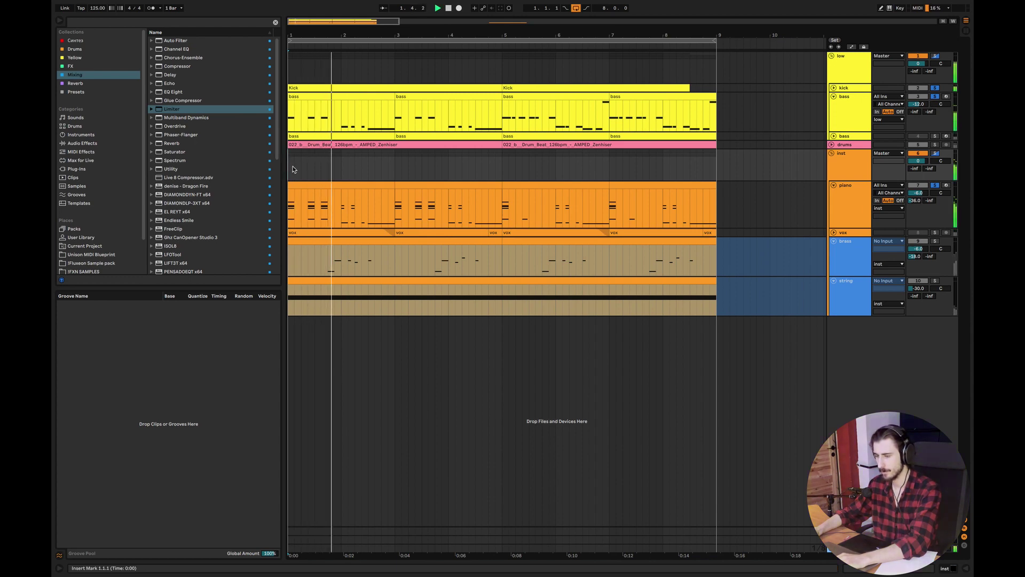
{"action": "left_click", "coordinate": [370, 96]}
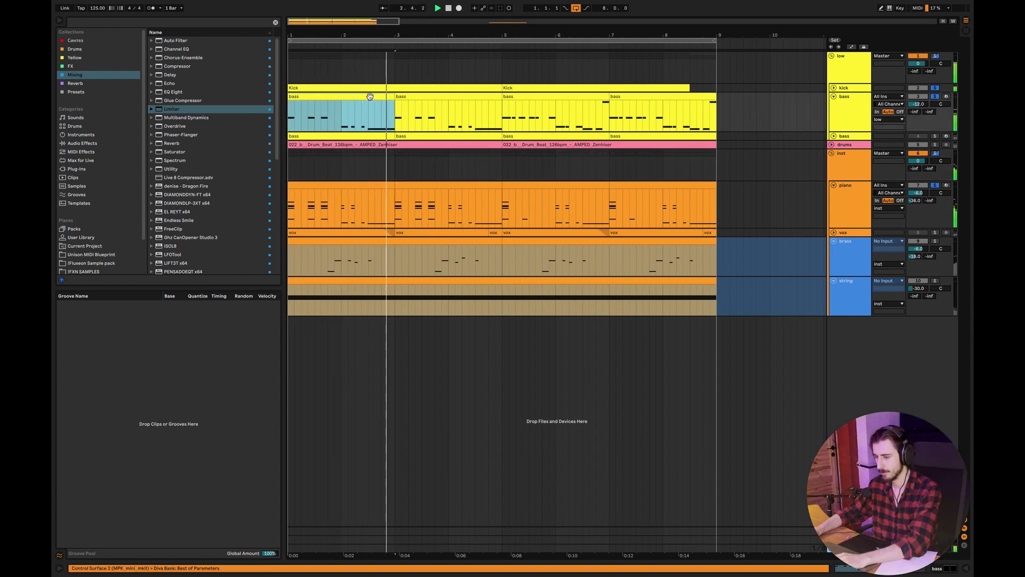
{"action": "key", "text": "Right"}
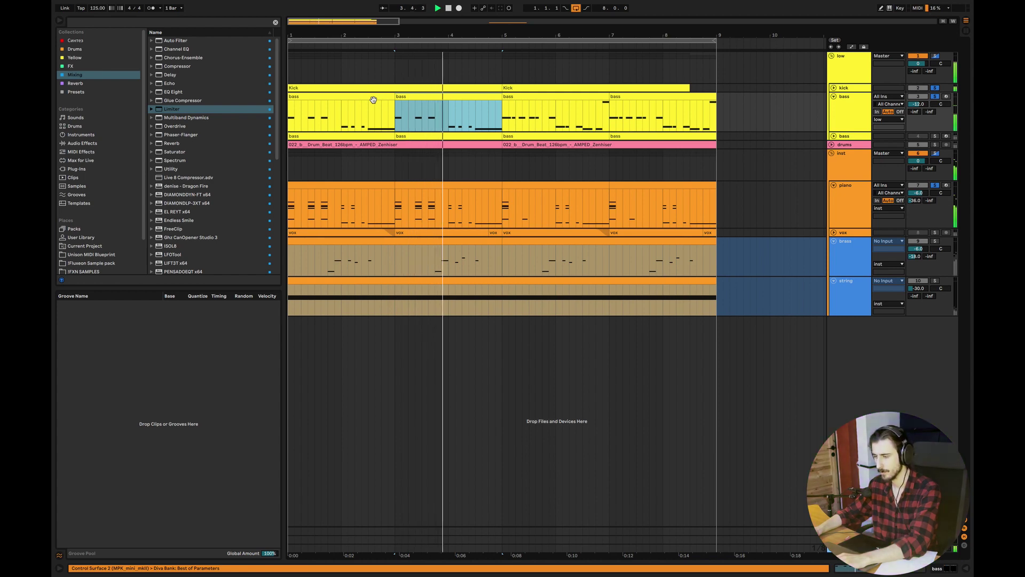
{"action": "key", "text": "space"}
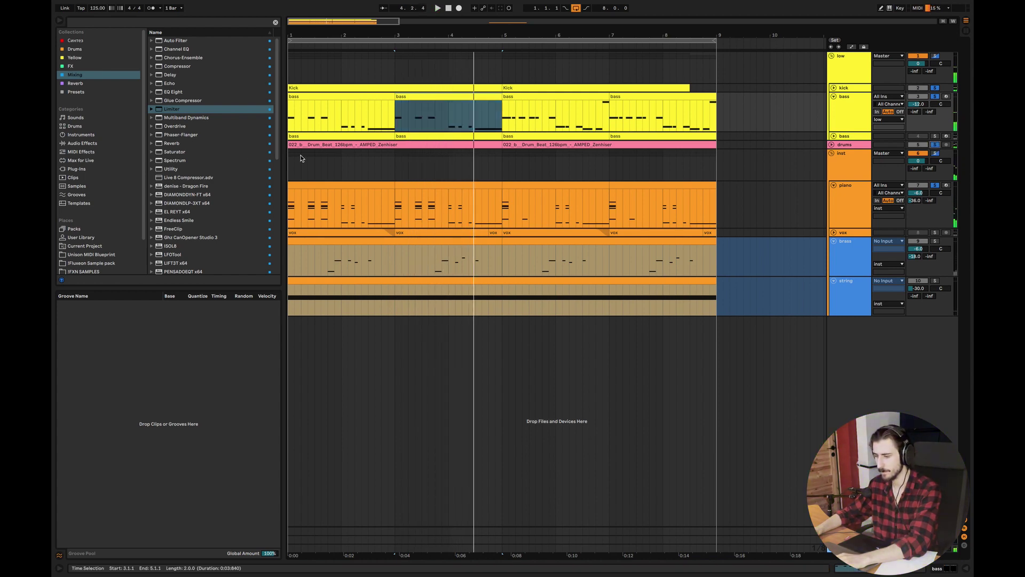
{"action": "left_click", "coordinate": [289, 165]}
{"action": "key", "text": "space"}
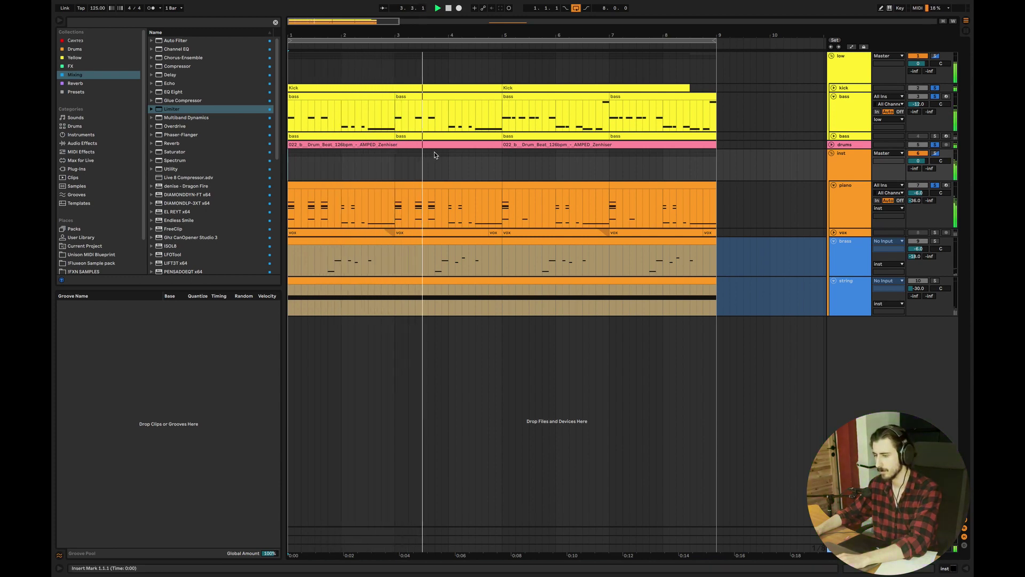
Play the soloed tracks from bar 5 to compare the original bass rhythm with the simplified one
{"action": "left_click", "coordinate": [505, 162]}
{"action": "key", "text": "space"}
{"action": "key", "text": "space"}
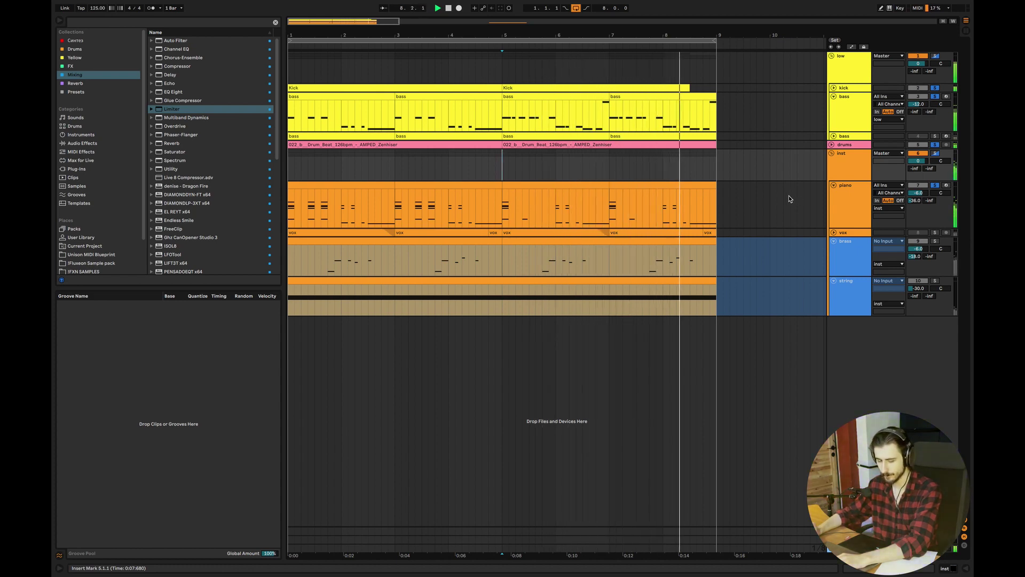
{"action": "key", "text": "space"}
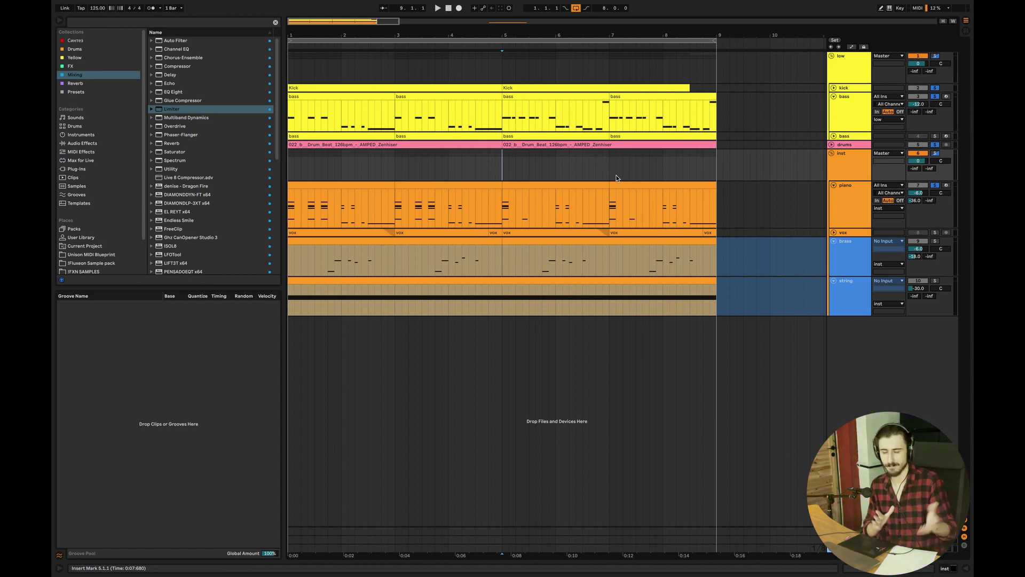
Show the piano's effect chain, bypass its effects rack, solo only the piano, and play the dry sound from bar 5
{"action": "key", "text": "ctrl+alt+l"}
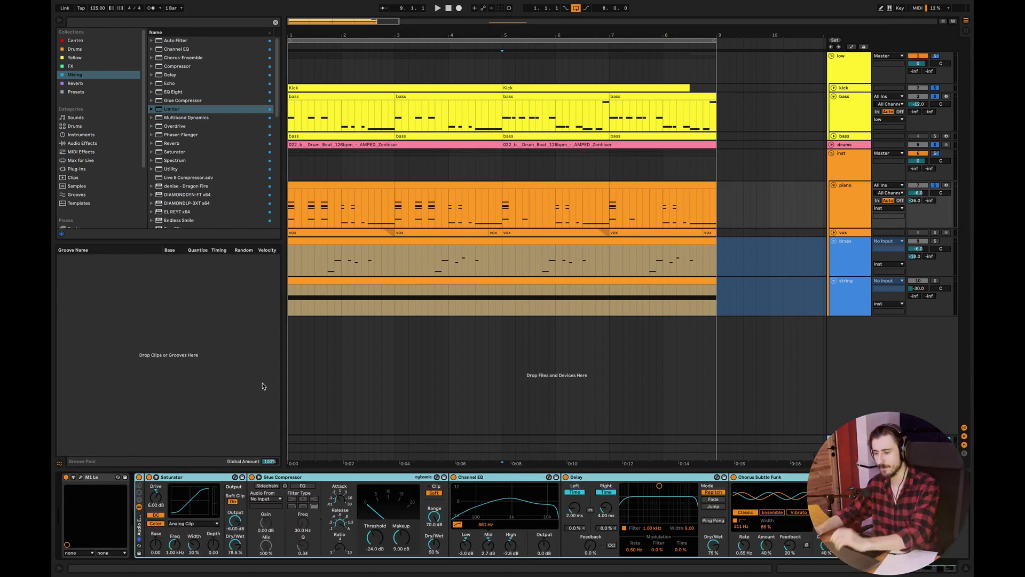
{"action": "left_click", "coordinate": [287, 221]}
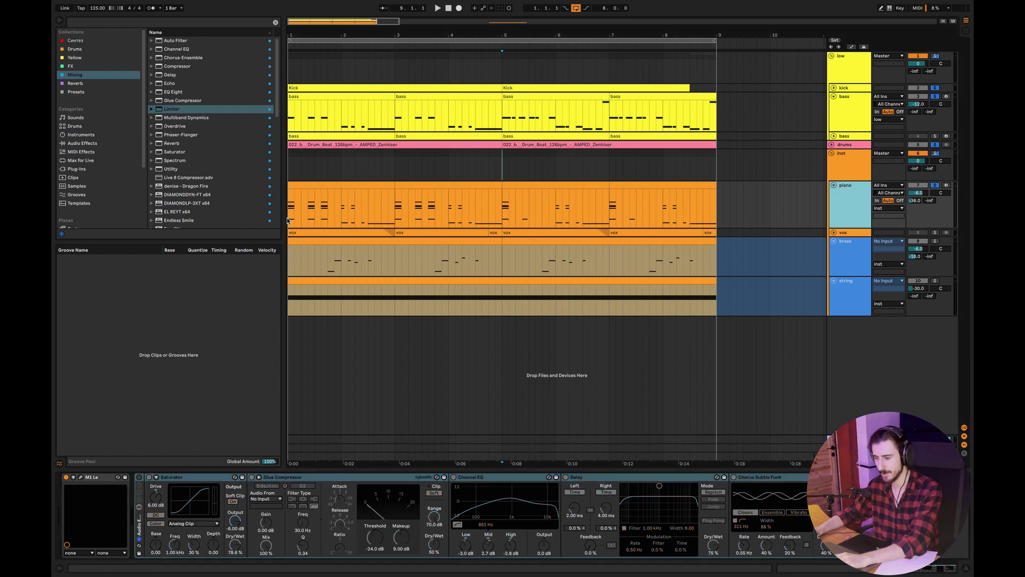
{"action": "left_click", "coordinate": [932, 184]}
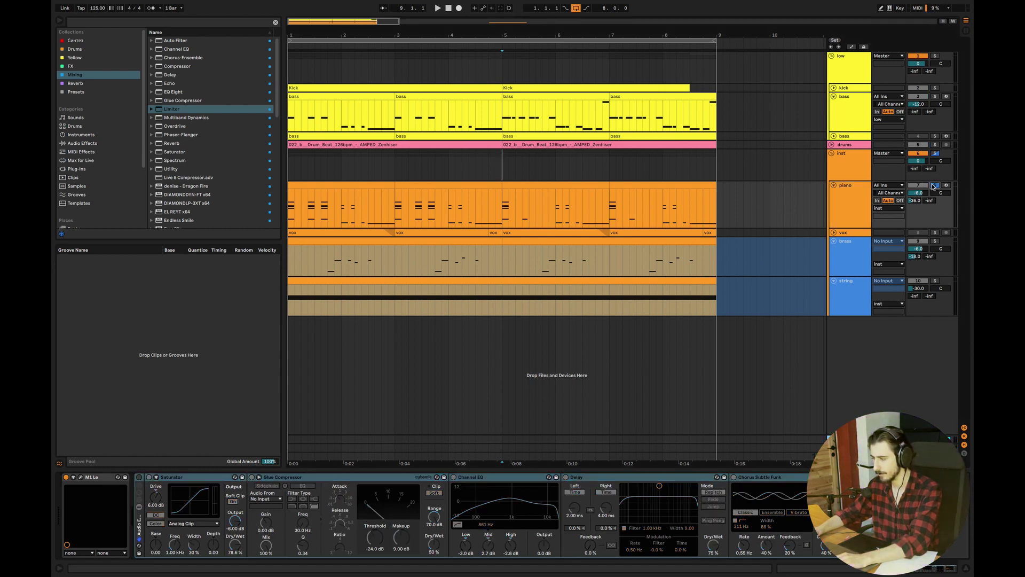
{"action": "key", "text": "space"}
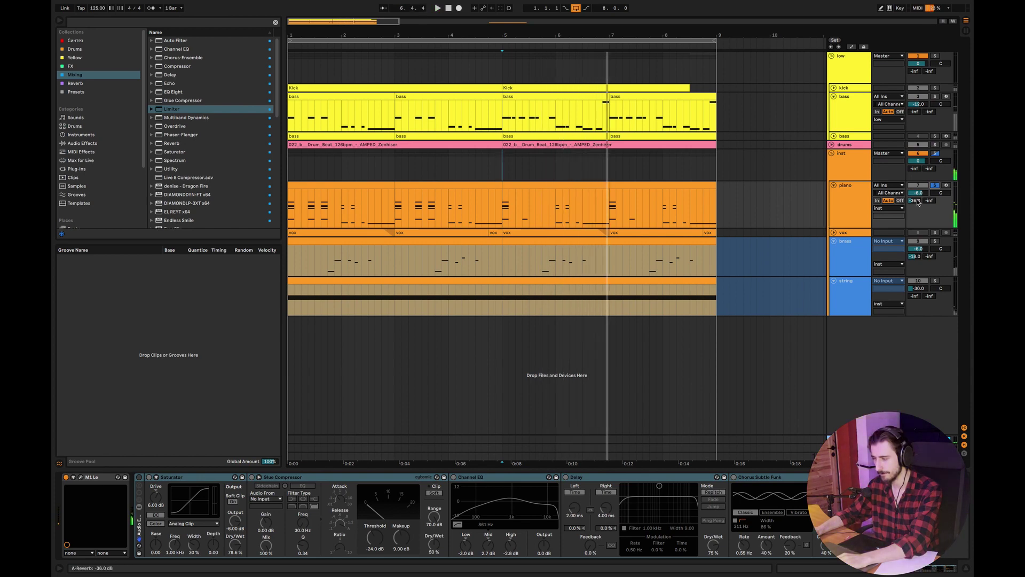
{"action": "key", "text": "space"}
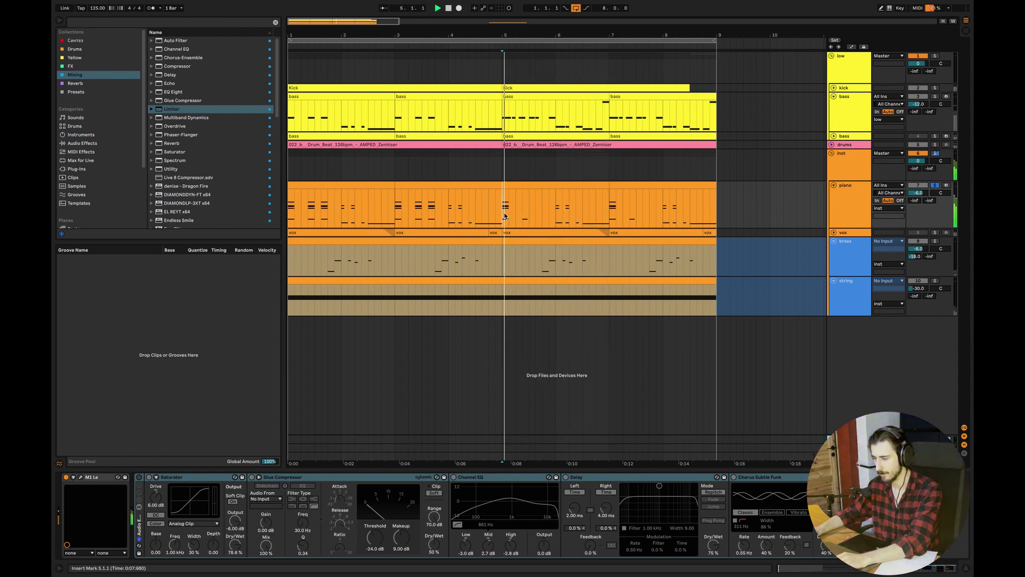
{"action": "left_click", "coordinate": [851, 205]}
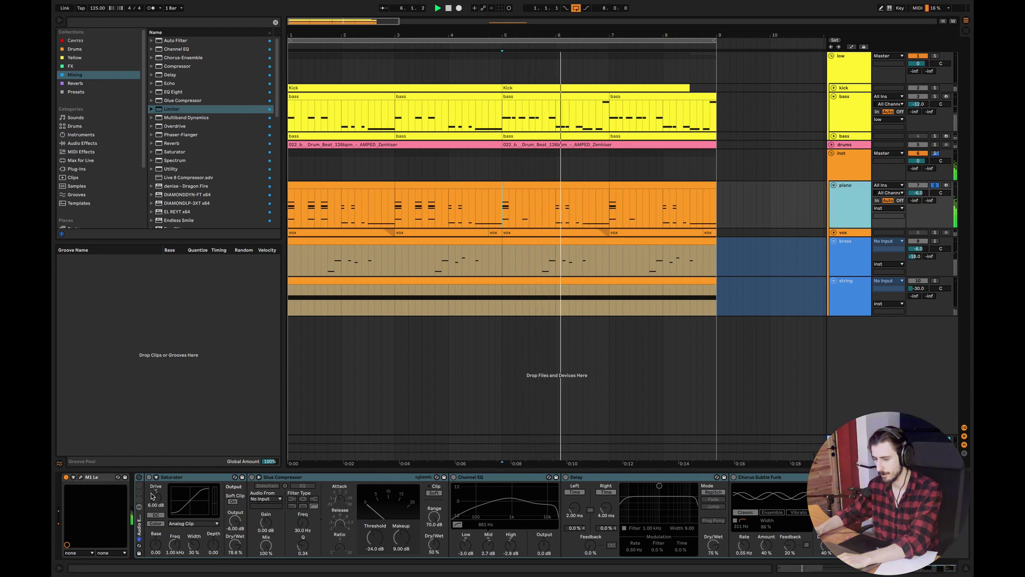
{"action": "key", "text": "space"}
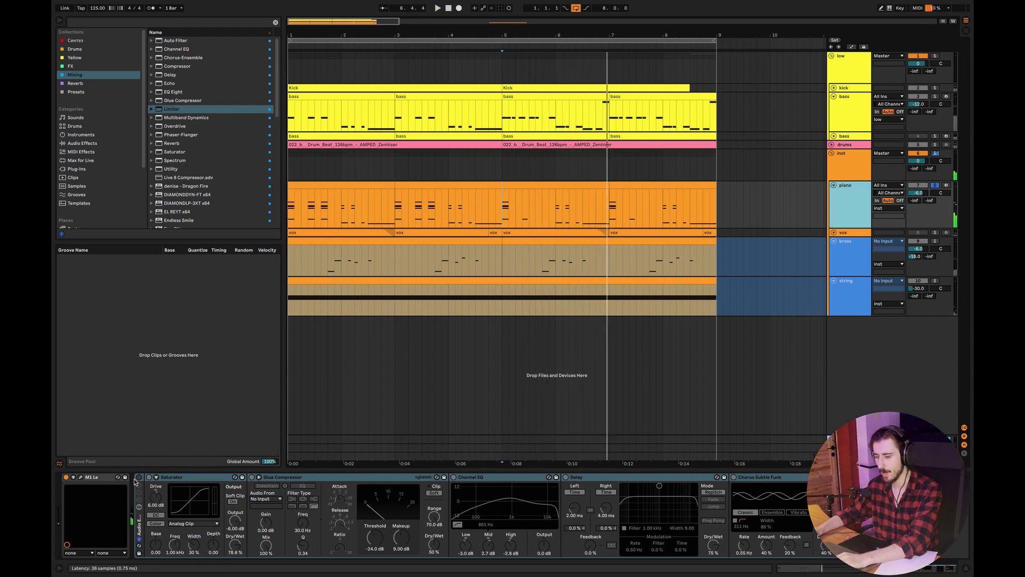
Turn the piano's effects rack back on and play the processed piano from bar 5
{"action": "left_click", "coordinate": [138, 481]}
{"action": "key", "text": "space"}
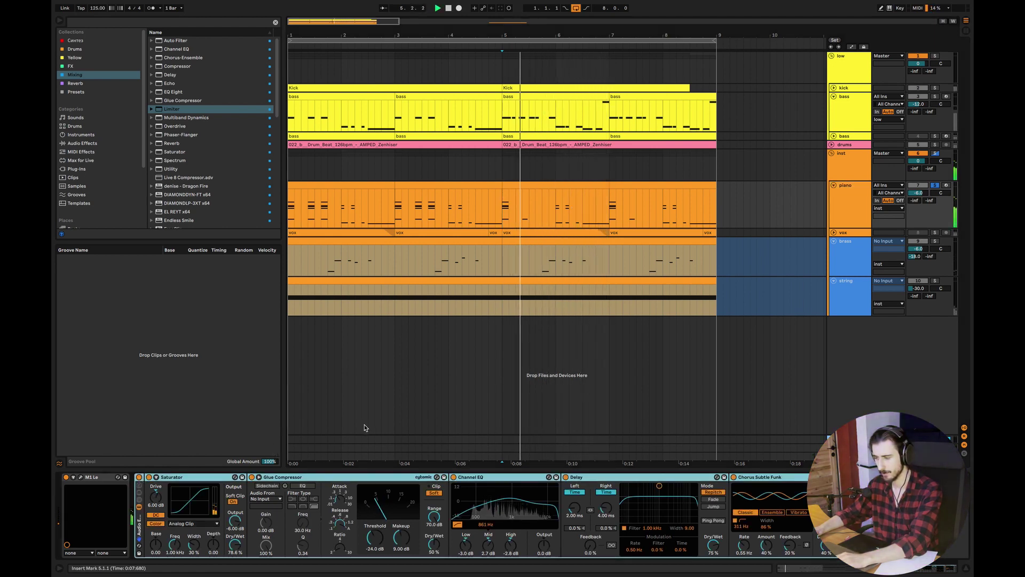
{"action": "left_click", "coordinate": [570, 297]}
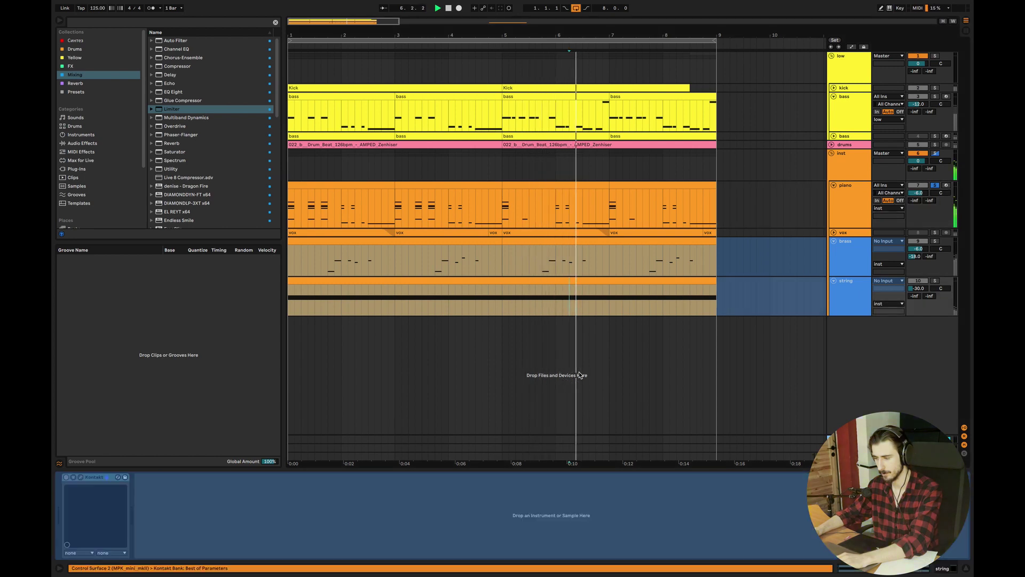
{"action": "key", "text": "space"}
Solo the low group together with the piano and play them from bar 5
{"action": "left_click", "coordinate": [935, 56]}
{"action": "left_click", "coordinate": [503, 169]}
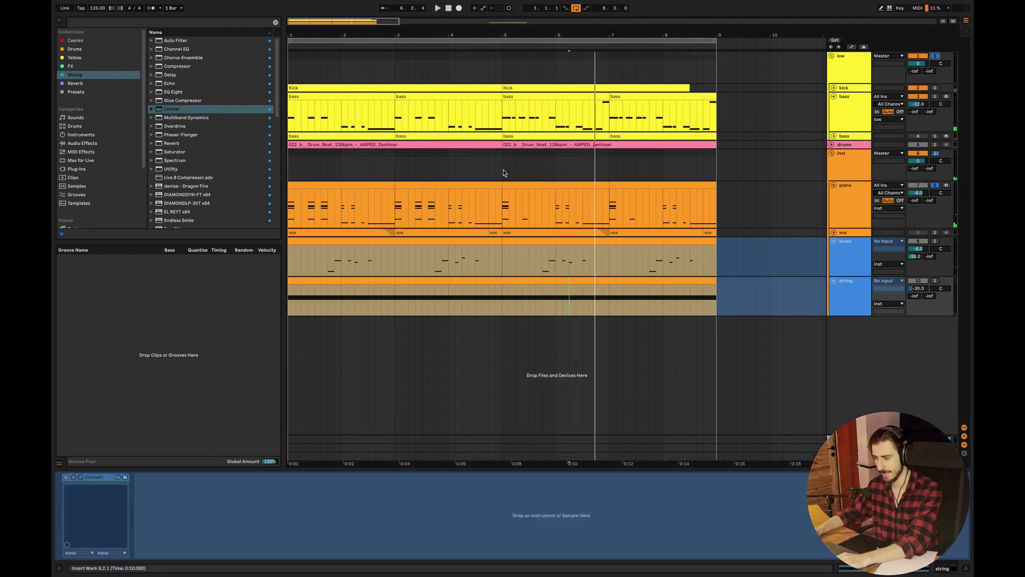
{"action": "key", "text": "space"}
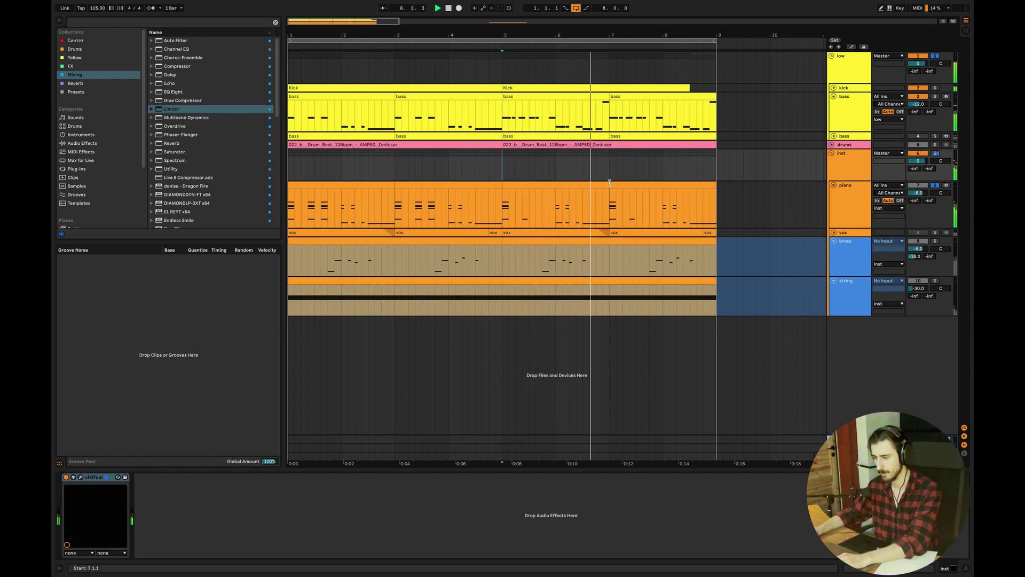
Replay the low group and piano from bar 5, stop playback, and show the piano's effect chain
{"action": "key", "text": "space"}
{"action": "key", "text": "space"}
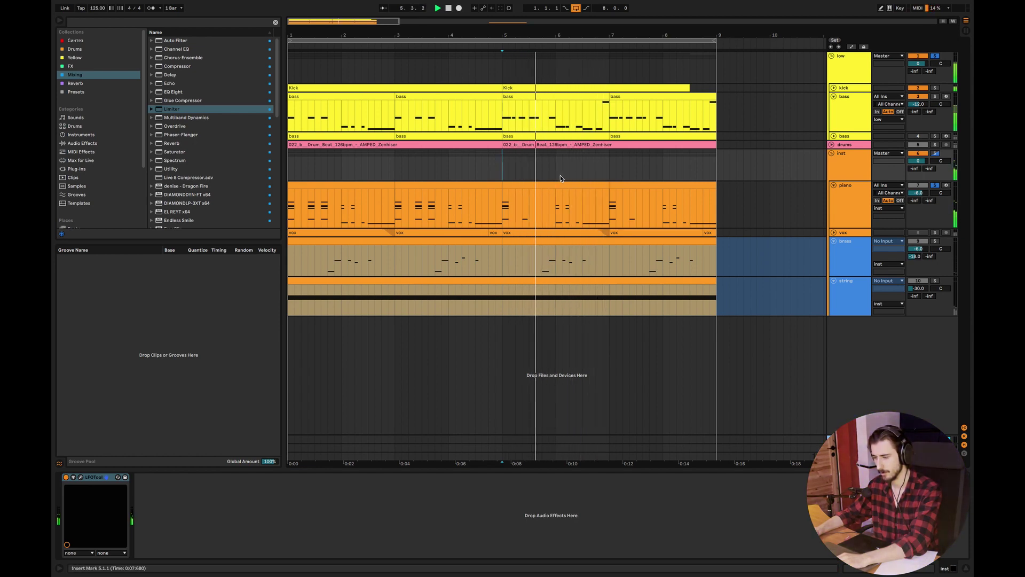
{"action": "key", "text": "space"}
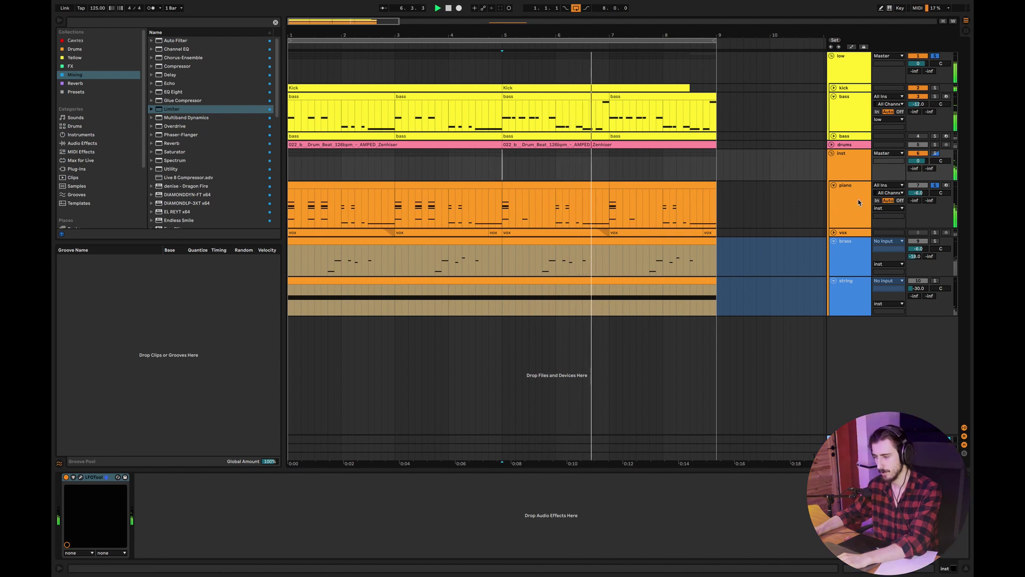
{"action": "key", "text": "Down"}
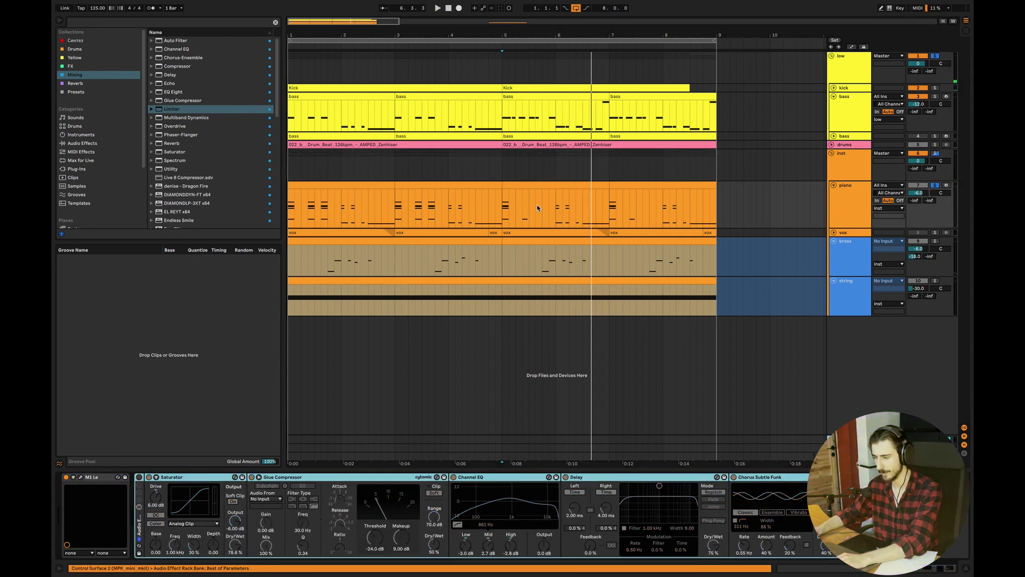
{"action": "key", "text": "space"}
{"action": "left_click", "coordinate": [573, 207]}
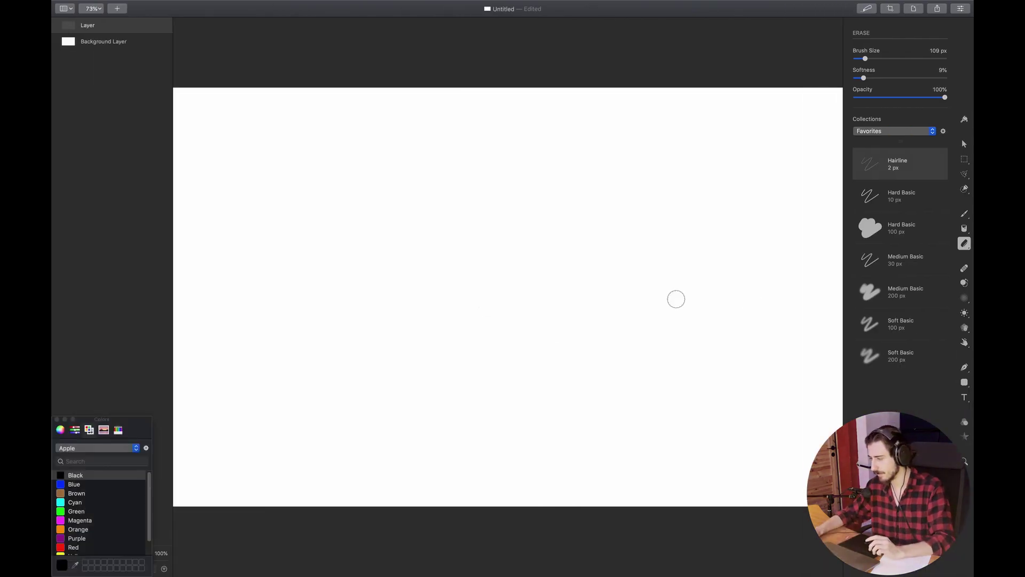
Switch to Pixelmator Pro and handwrite the heading "Satur." on the blank canvas with the black 25 px Japanese Brush
{"action": "key", "text": "b"}
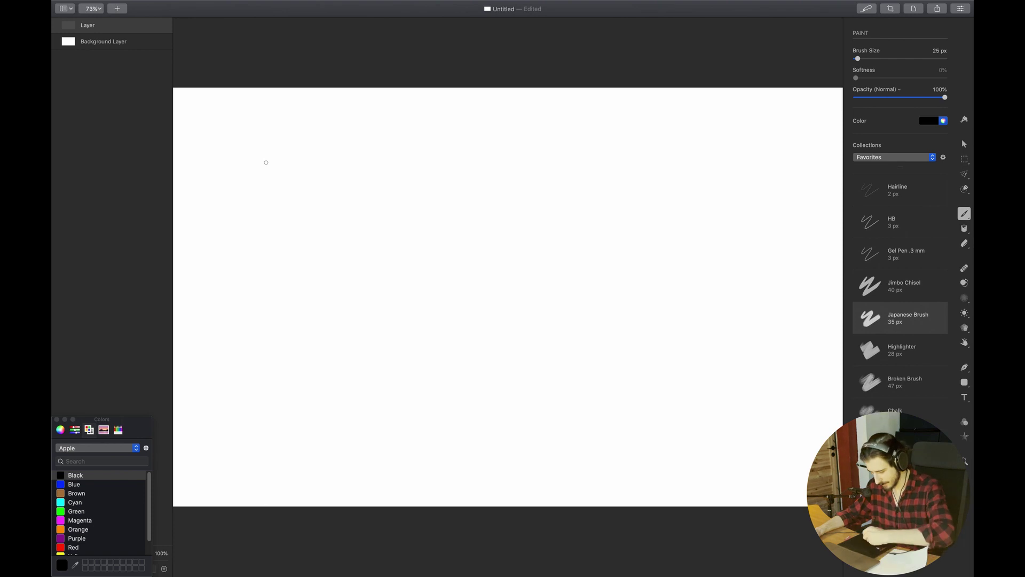
{"action": "mouse_move", "coordinate": [245, 143]}
{"action": "left_mouse_down"}
{"action": "mouse_move", "coordinate": [237, 161]}
{"action": "mouse_move", "coordinate": [302, 163]}
{"action": "left_mouse_up"}
{"action": "left_click", "coordinate": [308, 163]}
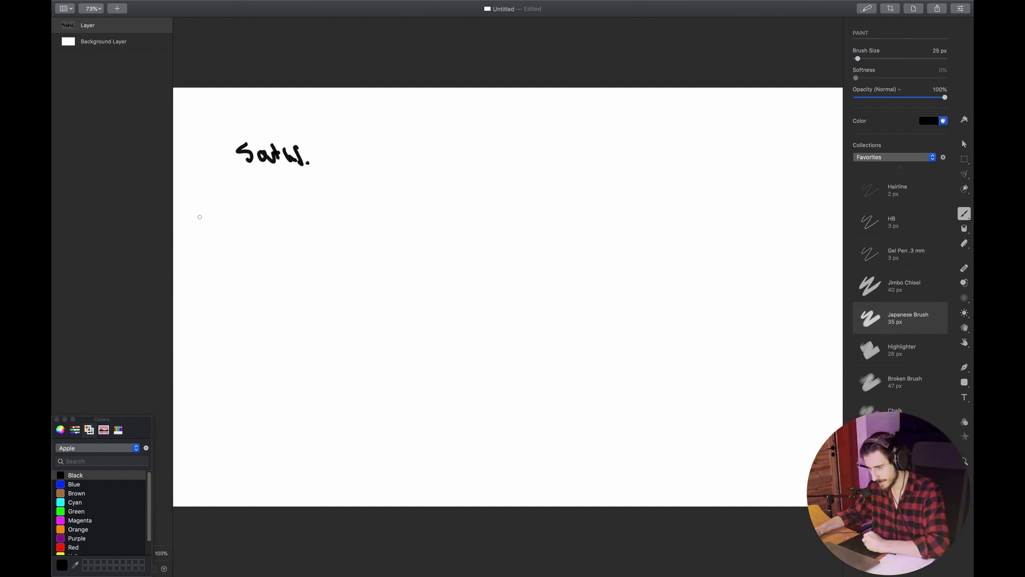
Below the "Satur." heading, draw a flat line with an arrow to a spiky waveform, followed by a second arrow
{"action": "mouse_move", "coordinate": [198, 219]}
{"action": "left_mouse_down"}
{"action": "mouse_move", "coordinate": [270, 223]}
{"action": "mouse_move", "coordinate": [328, 210]}
{"action": "left_mouse_up"}
{"action": "key", "text": "super+z"}
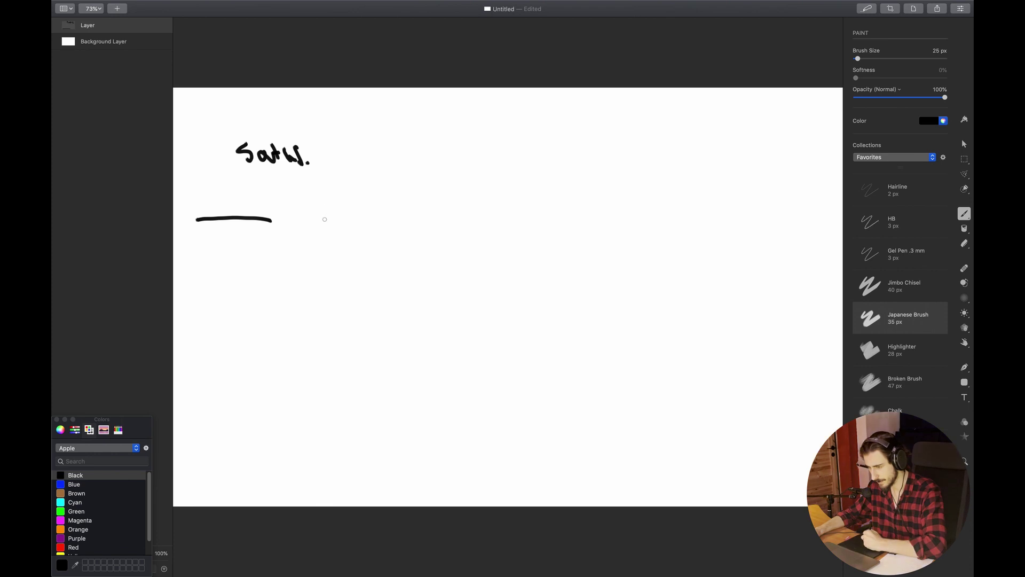
{"action": "mouse_move", "coordinate": [319, 221]}
{"action": "left_mouse_down"}
{"action": "mouse_move", "coordinate": [346, 213]}
{"action": "mouse_move", "coordinate": [399, 222]}
{"action": "mouse_move", "coordinate": [414, 192]}
{"action": "mouse_move", "coordinate": [423, 222]}
{"action": "mouse_move", "coordinate": [440, 192]}
{"action": "mouse_move", "coordinate": [451, 222]}
{"action": "mouse_move", "coordinate": [481, 229]}
{"action": "left_mouse_up"}
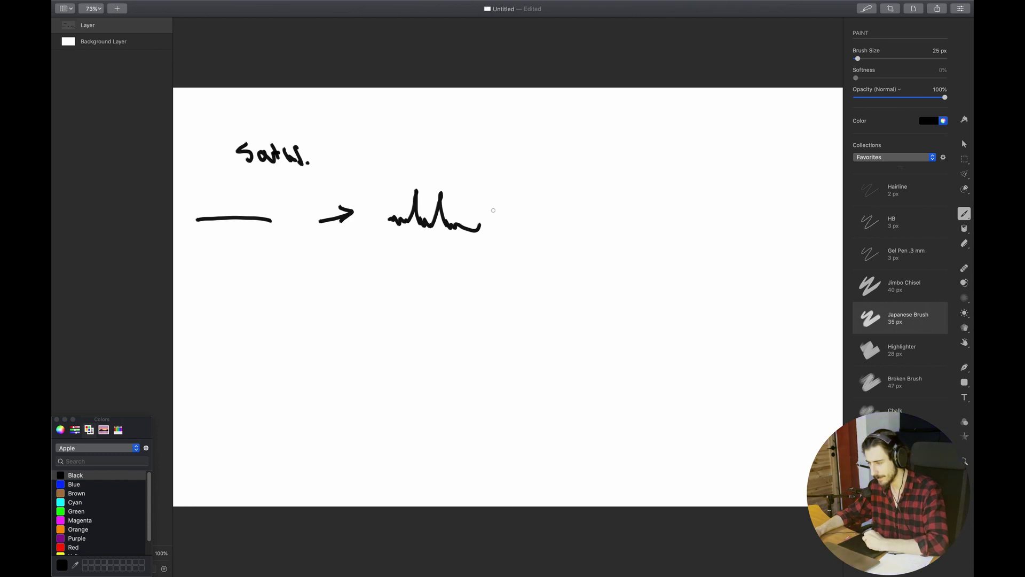
{"action": "mouse_move", "coordinate": [502, 209]}
{"action": "left_mouse_down"}
{"action": "mouse_move", "coordinate": [540, 215]}
{"action": "mouse_move", "coordinate": [541, 204]}
{"action": "left_mouse_up"}
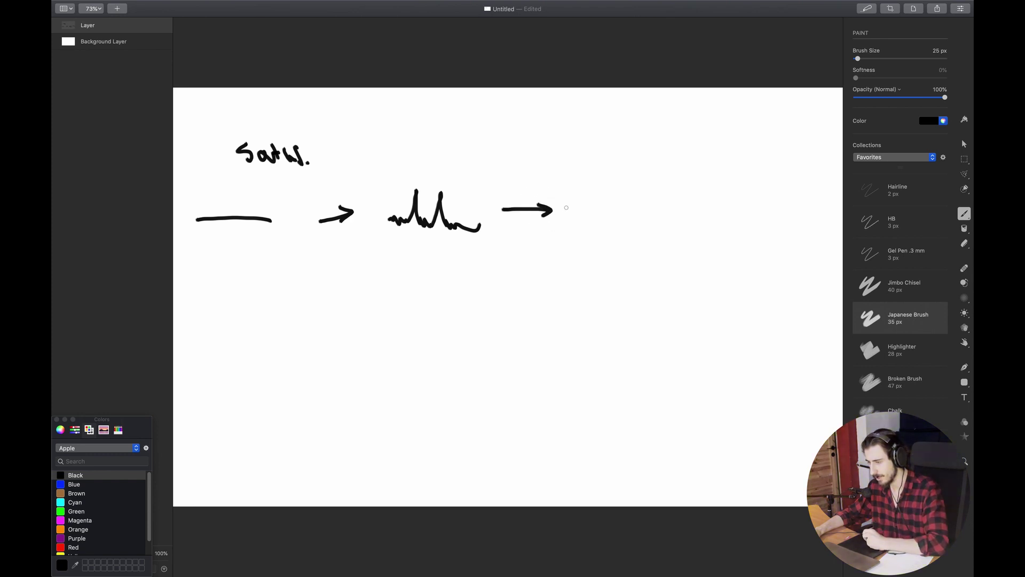
Write the heading "comp." and draw a waveform with two tall peaks beneath it, after the second arrow
{"action": "mouse_move", "coordinate": [574, 146]}
{"action": "left_mouse_down"}
{"action": "mouse_move", "coordinate": [572, 160]}
{"action": "mouse_move", "coordinate": [604, 152]}
{"action": "mouse_move", "coordinate": [610, 168]}
{"action": "left_mouse_up"}
{"action": "left_click", "coordinate": [617, 151]}
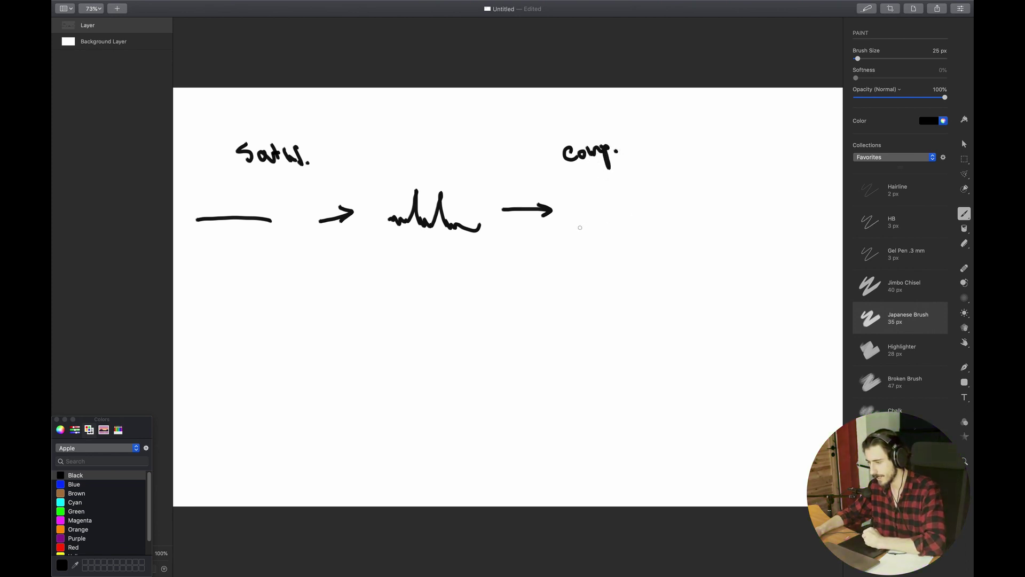
{"action": "mouse_move", "coordinate": [577, 227]}
{"action": "left_mouse_down"}
{"action": "mouse_move", "coordinate": [595, 226]}
{"action": "mouse_move", "coordinate": [605, 192]}
{"action": "mouse_move", "coordinate": [620, 231]}
{"action": "mouse_move", "coordinate": [636, 224]}
{"action": "mouse_move", "coordinate": [648, 183]}
{"action": "mouse_move", "coordinate": [659, 222]}
{"action": "mouse_move", "coordinate": [699, 225]}
{"action": "left_mouse_up"}
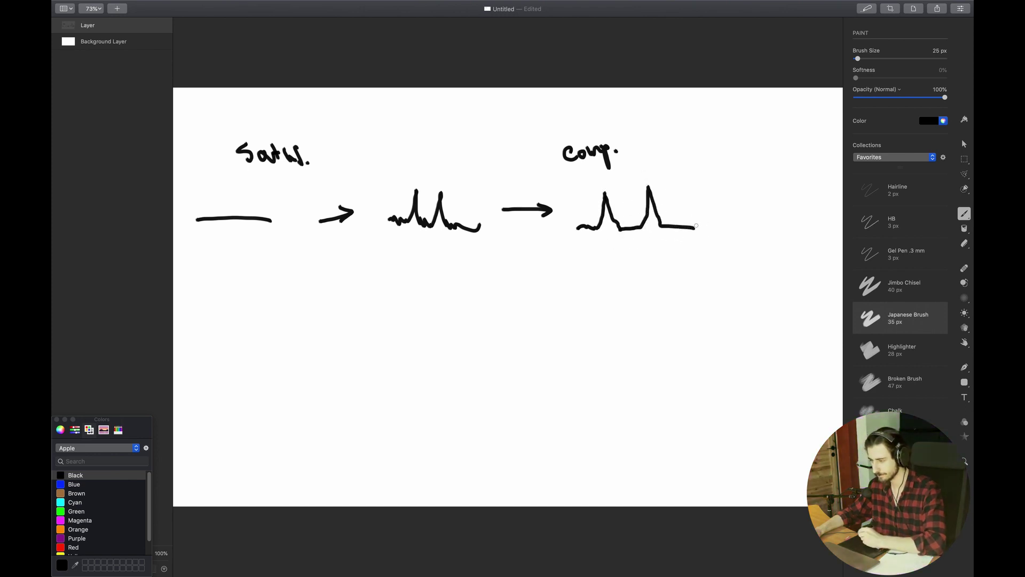
Draw a red arrow down to black rounded and sharp two-peak waveforms, and point a black arrow at the upper waveform's second peak
{"action": "left_click", "coordinate": [73, 547]}
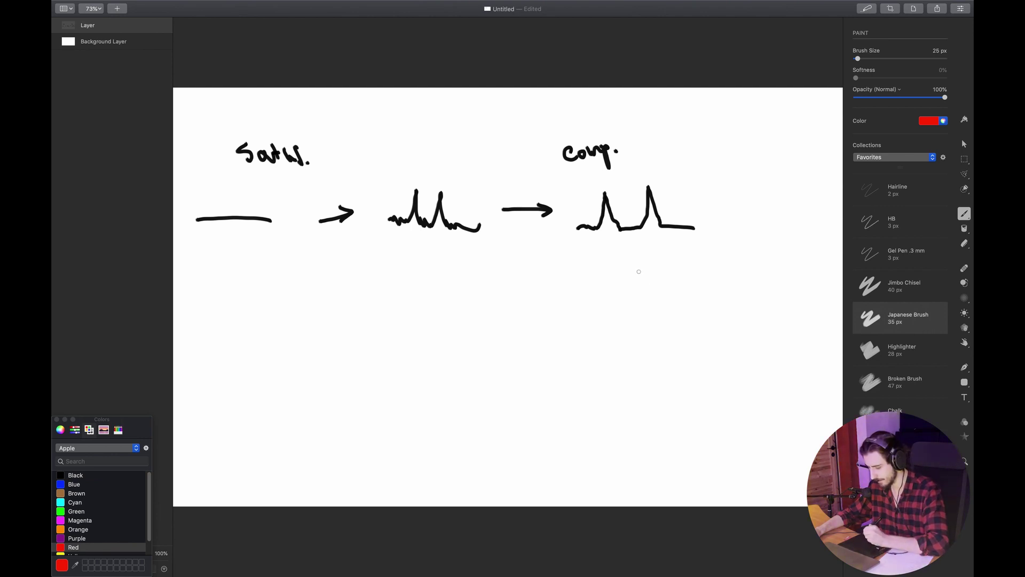
{"action": "mouse_move", "coordinate": [637, 265]}
{"action": "left_mouse_down"}
{"action": "mouse_move", "coordinate": [640, 305]}
{"action": "mouse_move", "coordinate": [646, 279]}
{"action": "left_mouse_up"}
{"action": "left_click", "coordinate": [76, 474]}
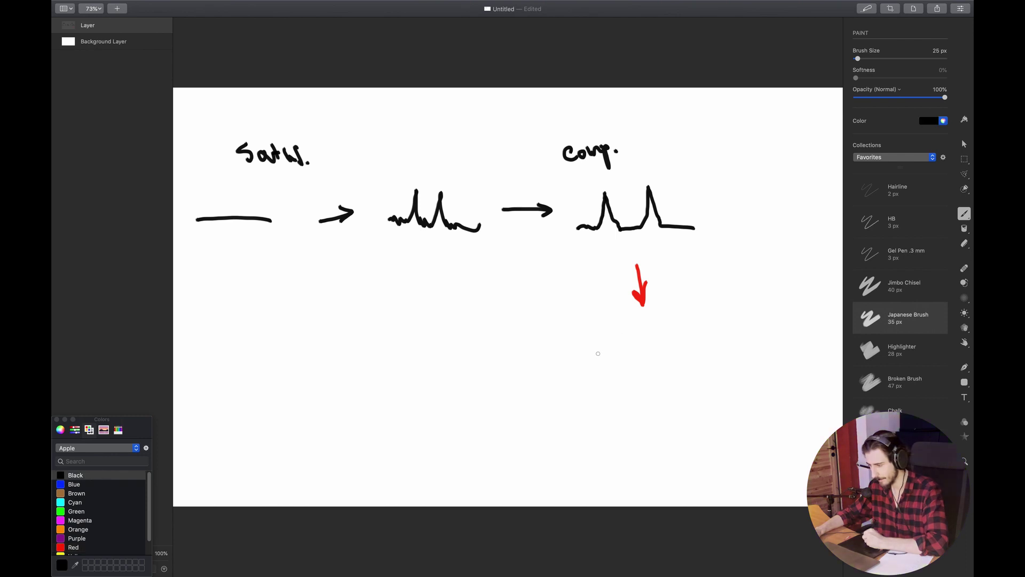
{"action": "mouse_move", "coordinate": [596, 354]}
{"action": "left_mouse_down"}
{"action": "mouse_move", "coordinate": [583, 355]}
{"action": "mouse_move", "coordinate": [600, 345]}
{"action": "mouse_move", "coordinate": [642, 353]}
{"action": "mouse_move", "coordinate": [659, 339]}
{"action": "mouse_move", "coordinate": [695, 354]}
{"action": "left_mouse_up"}
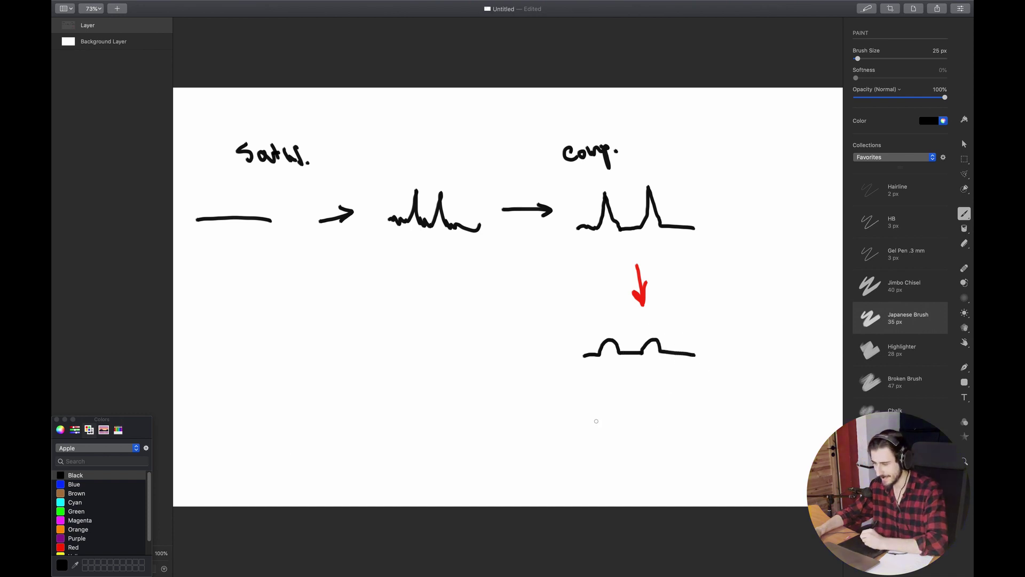
{"action": "mouse_move", "coordinate": [587, 412]}
{"action": "left_mouse_down"}
{"action": "mouse_move", "coordinate": [600, 411]}
{"action": "mouse_move", "coordinate": [606, 388]}
{"action": "mouse_move", "coordinate": [614, 407]}
{"action": "mouse_move", "coordinate": [636, 409]}
{"action": "mouse_move", "coordinate": [643, 385]}
{"action": "mouse_move", "coordinate": [652, 406]}
{"action": "mouse_move", "coordinate": [691, 410]}
{"action": "left_mouse_up"}
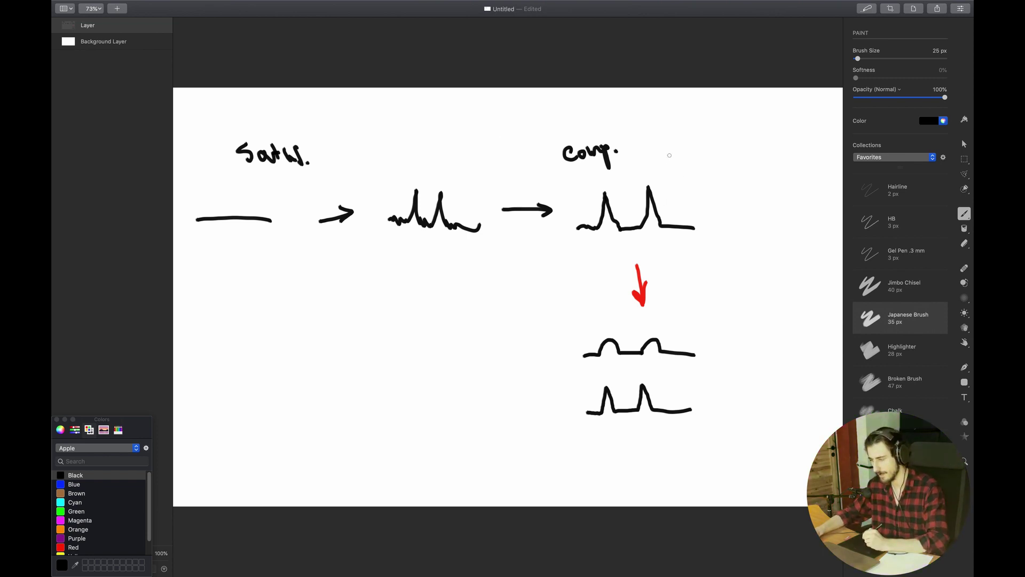
{"action": "left_click_drag", "start_coordinate": [671, 147], "coordinate": [668, 185]}
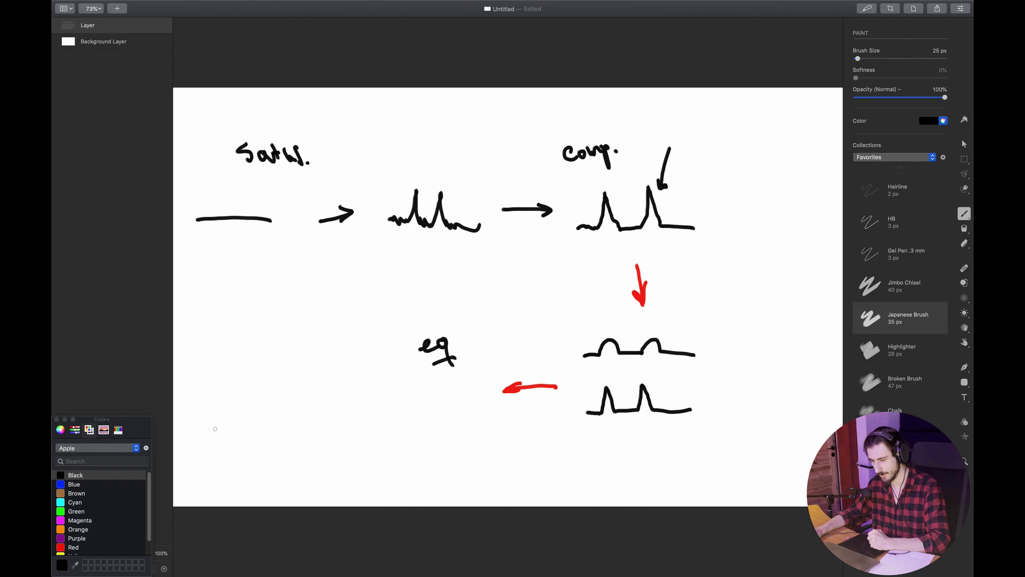
Draw a broad black EQ curve with rolled-off ends and mark its low end with a downward arrow labelled "LOW!"
{"action": "mouse_move", "coordinate": [213, 437]}
{"action": "left_mouse_down"}
{"action": "mouse_move", "coordinate": [224, 420]}
{"action": "mouse_move", "coordinate": [330, 417]}
{"action": "mouse_move", "coordinate": [341, 439]}
{"action": "left_mouse_up"}
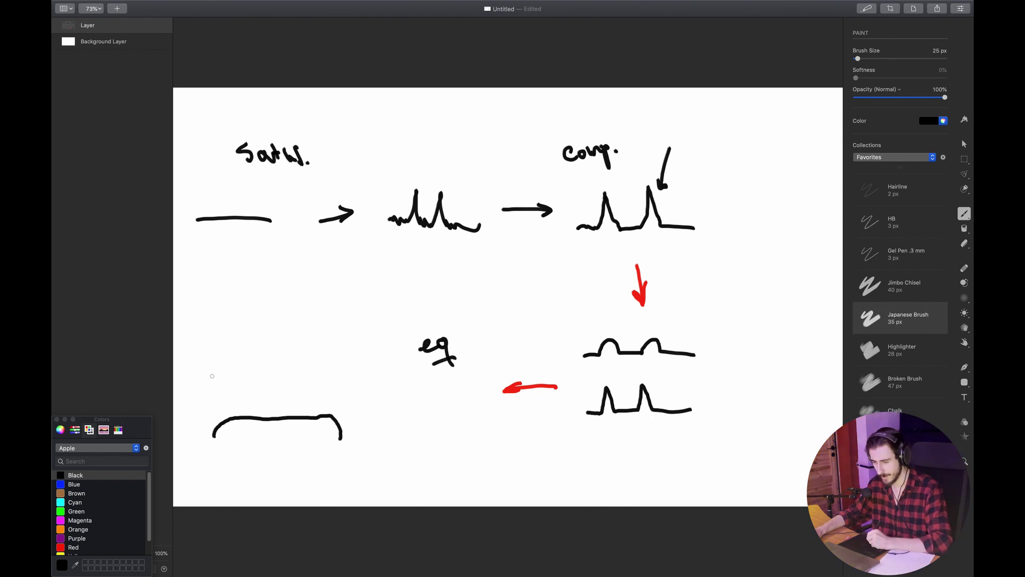
{"action": "mouse_move", "coordinate": [193, 398]}
{"action": "left_mouse_down"}
{"action": "mouse_move", "coordinate": [202, 399]}
{"action": "mouse_move", "coordinate": [206, 365]}
{"action": "mouse_move", "coordinate": [215, 368]}
{"action": "mouse_move", "coordinate": [224, 353]}
{"action": "mouse_move", "coordinate": [233, 370]}
{"action": "left_mouse_up"}
{"action": "left_click", "coordinate": [233, 375]}
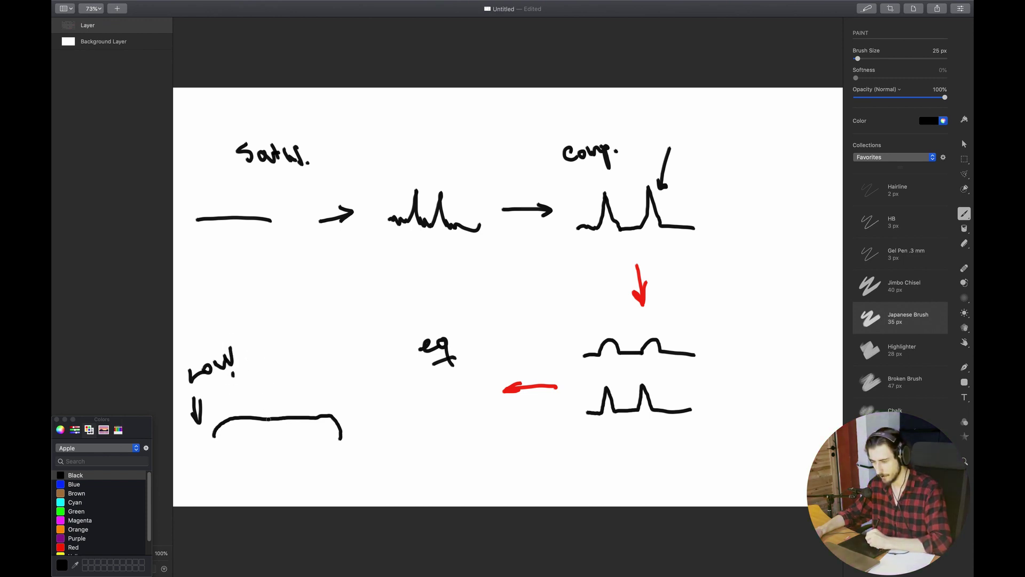
Add a small dip in the middle of the EQ curve and mark it with a labelled downward arrow
{"action": "left_click_drag", "start_coordinate": [266, 419], "coordinate": [275, 423]}
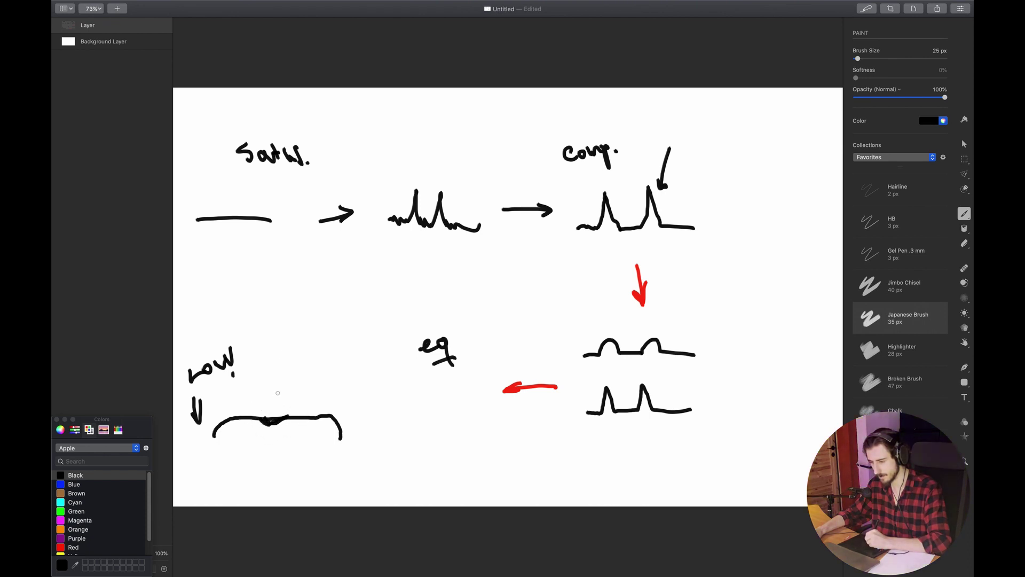
{"action": "left_click_drag", "start_coordinate": [287, 365], "coordinate": [286, 395]}
{"action": "left_click_drag", "start_coordinate": [278, 381], "coordinate": [292, 374]}
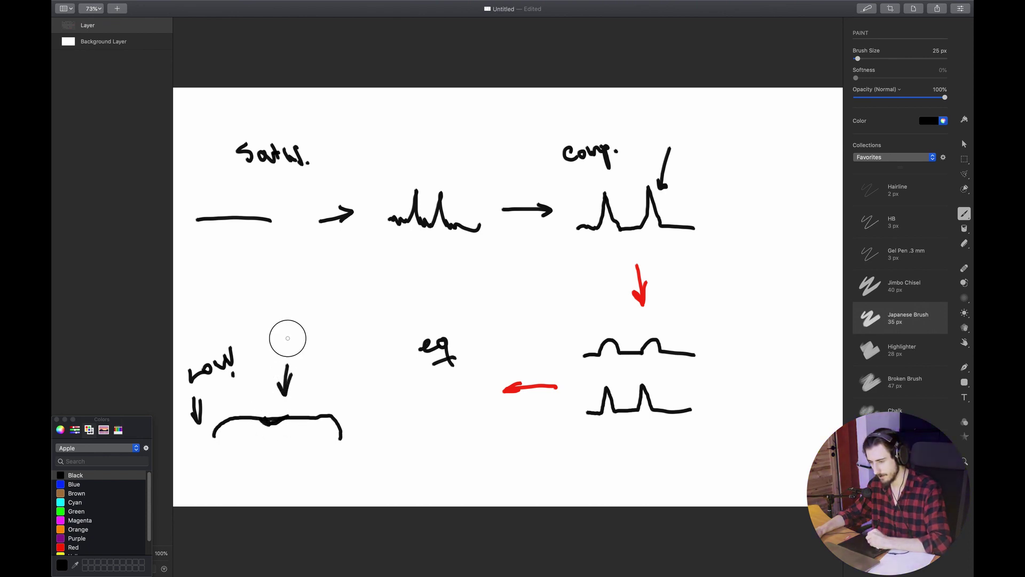
{"action": "left_click_drag", "start_coordinate": [287, 338], "coordinate": [327, 325]}
{"action": "left_click", "coordinate": [297, 302]}
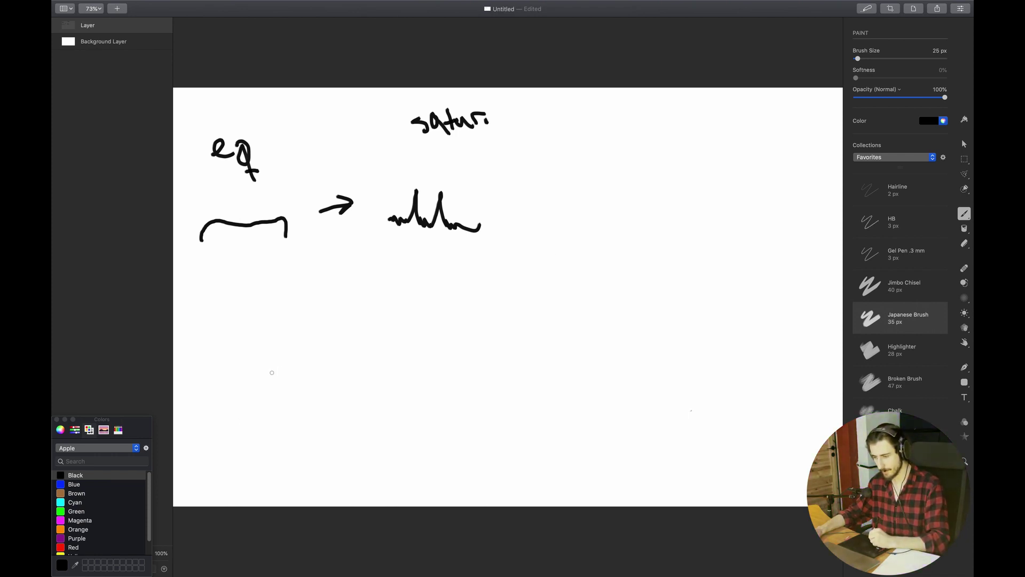
Draw a broad black EQ curve in the canvas's lower half and flank it with two purple humps filled with scribbles
{"action": "mouse_move", "coordinate": [260, 391]}
{"action": "left_mouse_down"}
{"action": "mouse_move", "coordinate": [268, 369]}
{"action": "mouse_move", "coordinate": [370, 355]}
{"action": "mouse_move", "coordinate": [378, 392]}
{"action": "left_mouse_up"}
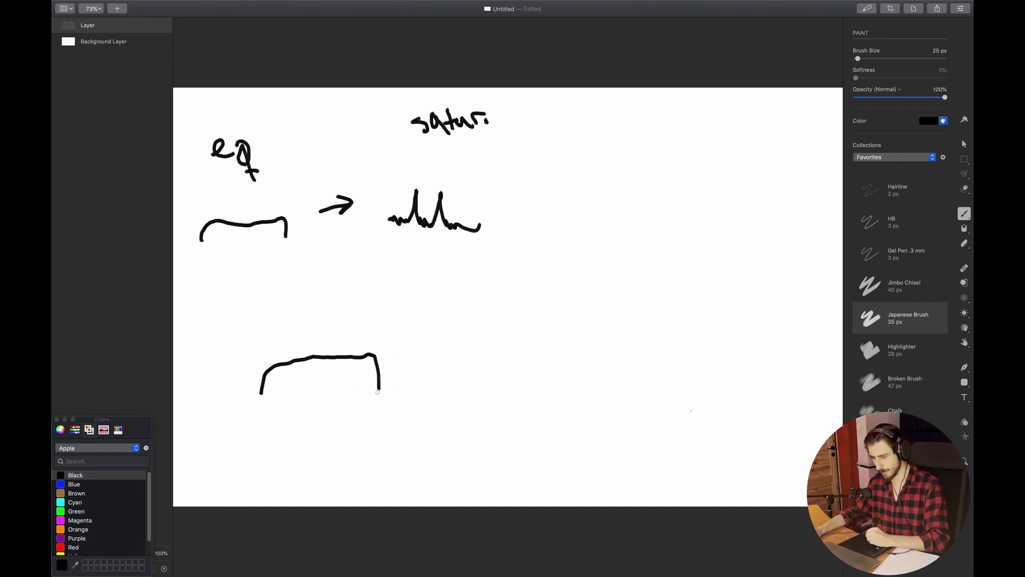
{"action": "left_click", "coordinate": [73, 540]}
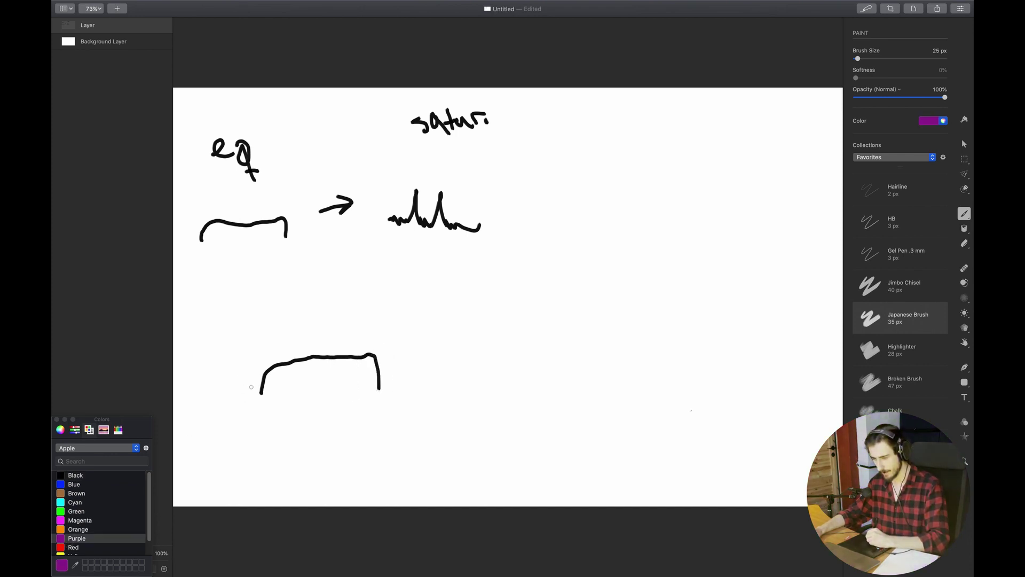
{"action": "mouse_move", "coordinate": [252, 390]}
{"action": "left_mouse_down"}
{"action": "mouse_move", "coordinate": [238, 362]}
{"action": "mouse_move", "coordinate": [226, 393]}
{"action": "left_mouse_up"}
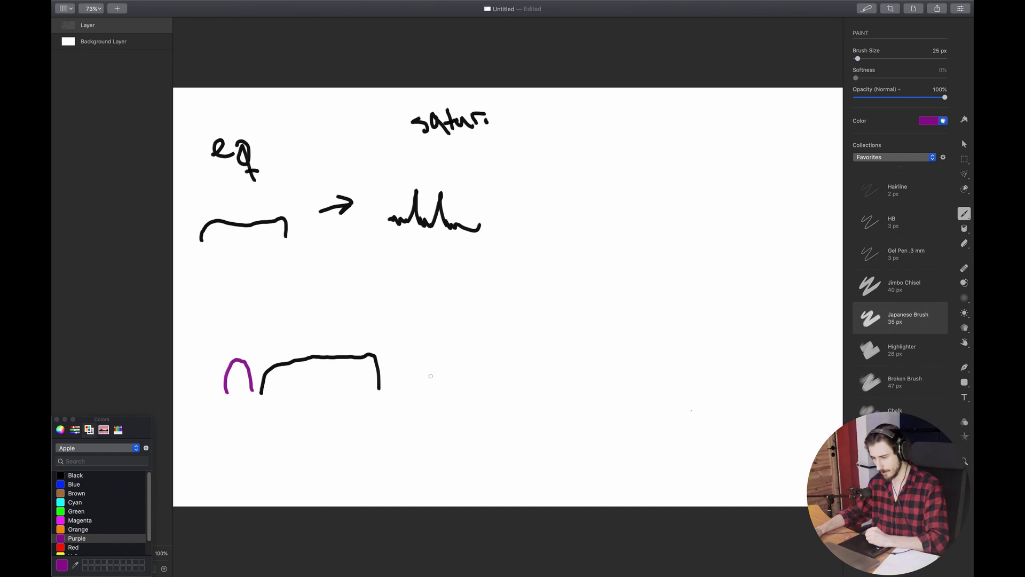
{"action": "mouse_move", "coordinate": [394, 386]}
{"action": "left_mouse_down"}
{"action": "mouse_move", "coordinate": [411, 364]}
{"action": "mouse_move", "coordinate": [419, 383]}
{"action": "mouse_move", "coordinate": [410, 367]}
{"action": "left_mouse_up"}
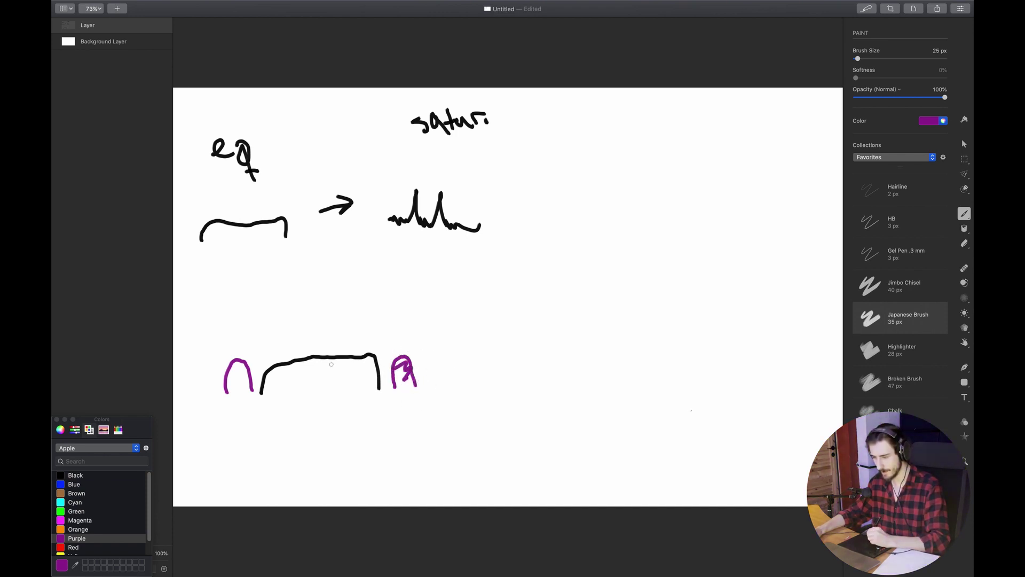
{"action": "left_click_drag", "start_coordinate": [238, 386], "coordinate": [248, 388]}
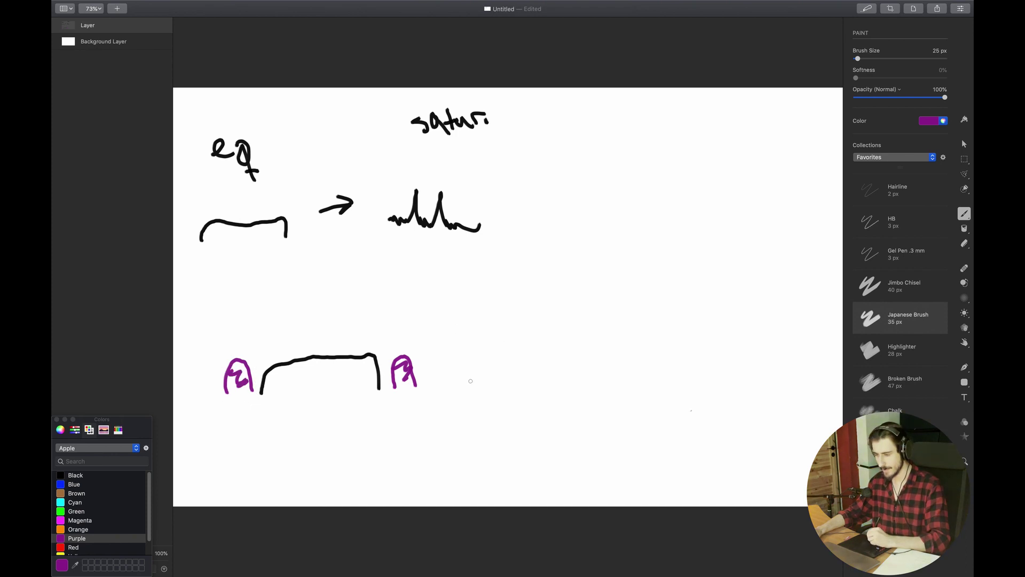
In black, draw an arrow from the lower EQ curve to a spiky waveform, and two curved arrows back to the curve's outer ends
{"action": "left_click", "coordinate": [91, 476]}
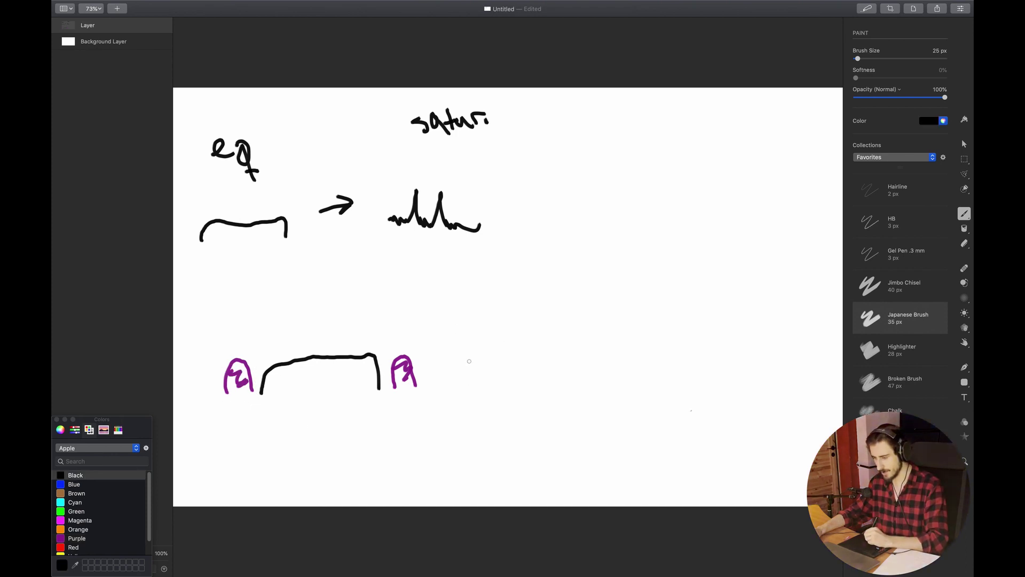
{"action": "mouse_move", "coordinate": [453, 362]}
{"action": "left_mouse_down"}
{"action": "mouse_move", "coordinate": [482, 357]}
{"action": "mouse_move", "coordinate": [480, 365]}
{"action": "mouse_move", "coordinate": [530, 372]}
{"action": "mouse_move", "coordinate": [572, 355]}
{"action": "mouse_move", "coordinate": [610, 367]}
{"action": "left_mouse_up"}
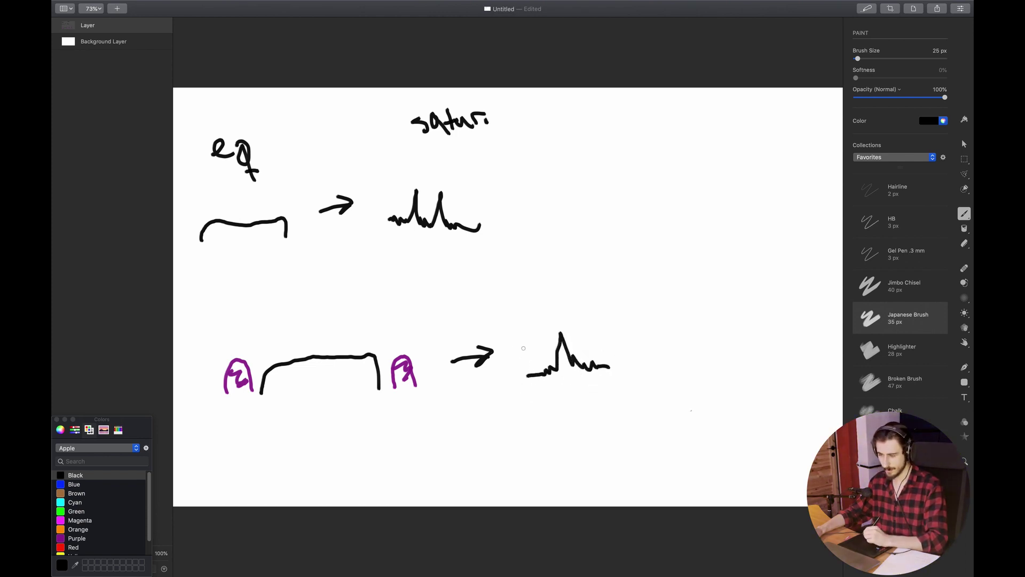
{"action": "mouse_move", "coordinate": [538, 339]}
{"action": "left_mouse_down"}
{"action": "mouse_move", "coordinate": [448, 320]}
{"action": "mouse_move", "coordinate": [420, 340]}
{"action": "left_mouse_up"}
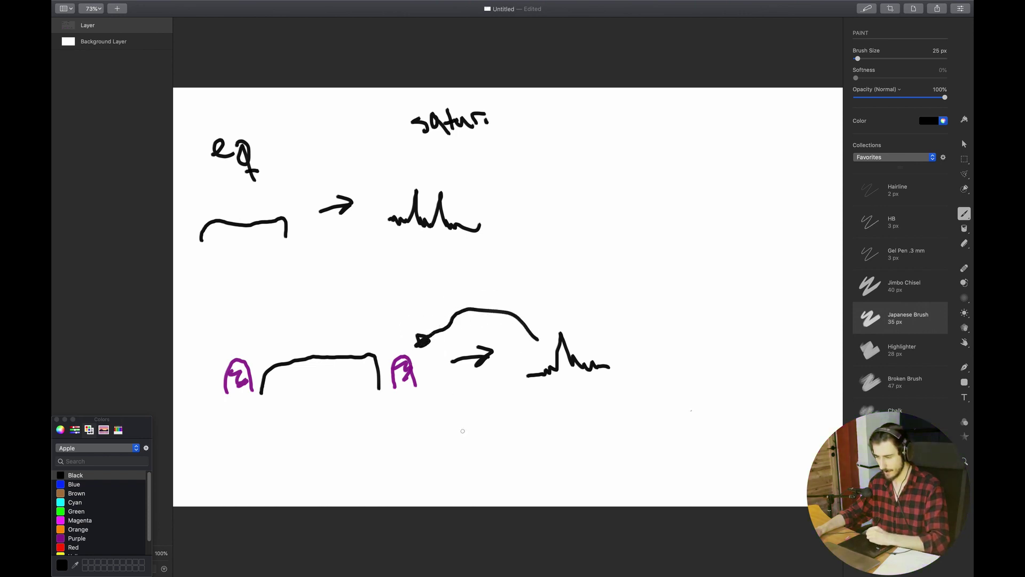
{"action": "mouse_move", "coordinate": [572, 387]}
{"action": "left_mouse_down"}
{"action": "mouse_move", "coordinate": [433, 438]}
{"action": "mouse_move", "coordinate": [268, 407]}
{"action": "left_mouse_up"}
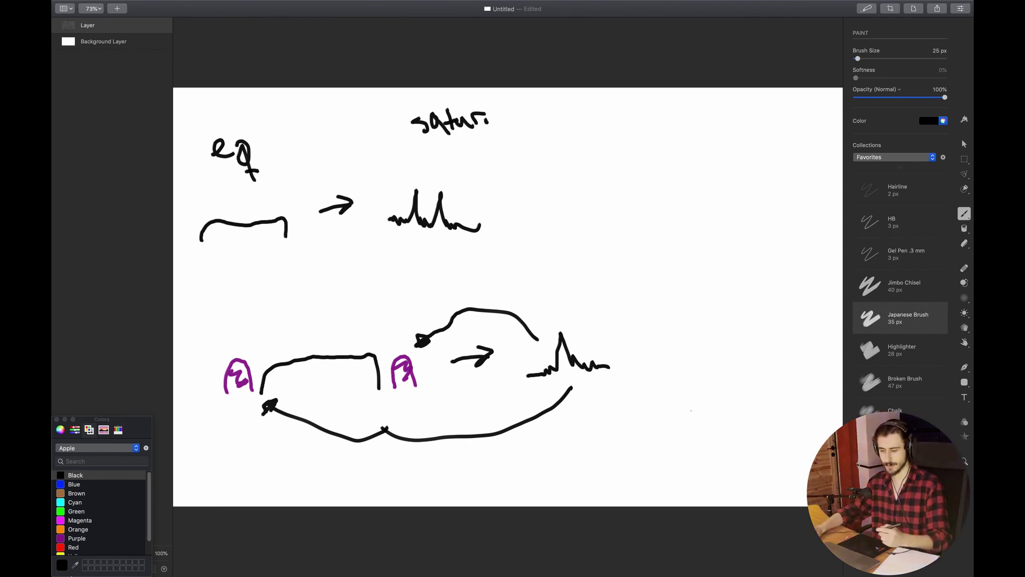
Cross out the lower black EQ curve with a red X
{"action": "left_click", "coordinate": [67, 547]}
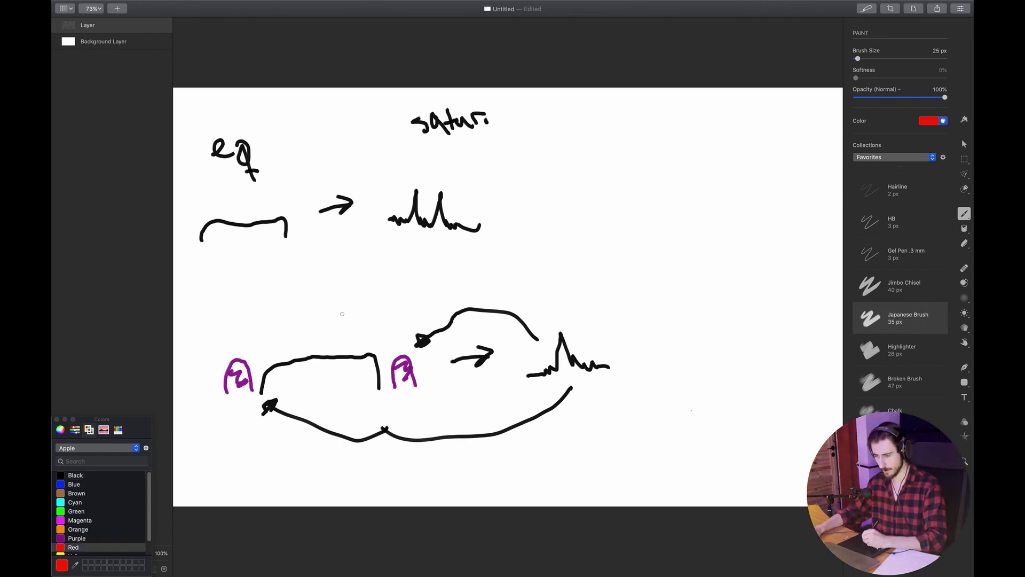
{"action": "left_click_drag", "start_coordinate": [340, 335], "coordinate": [302, 395]}
{"action": "left_click_drag", "start_coordinate": [279, 321], "coordinate": [339, 403]}
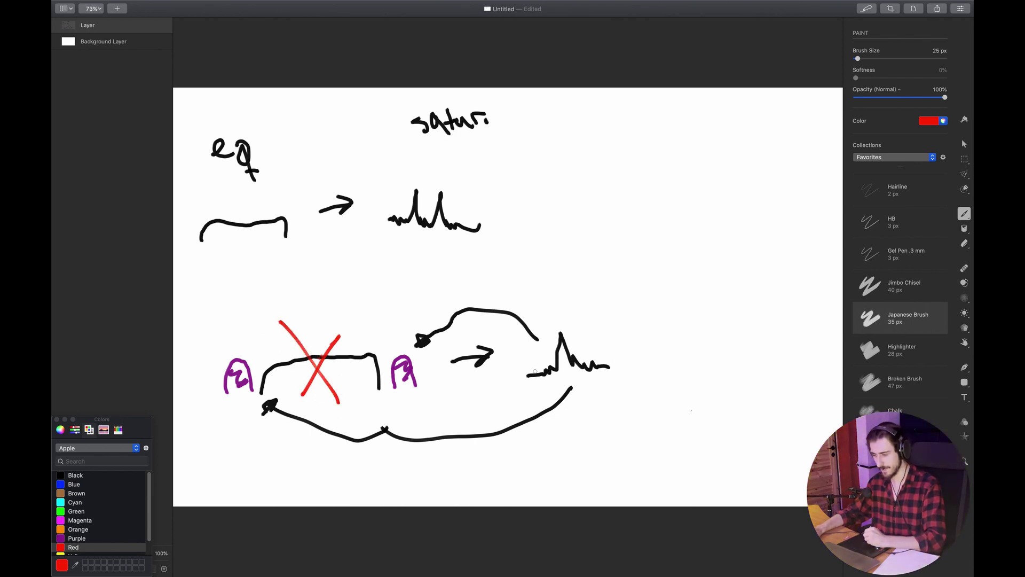
Scribble purple marks at both ends of the lower spiky waveform and set the brush color back to black
{"action": "left_click", "coordinate": [85, 538]}
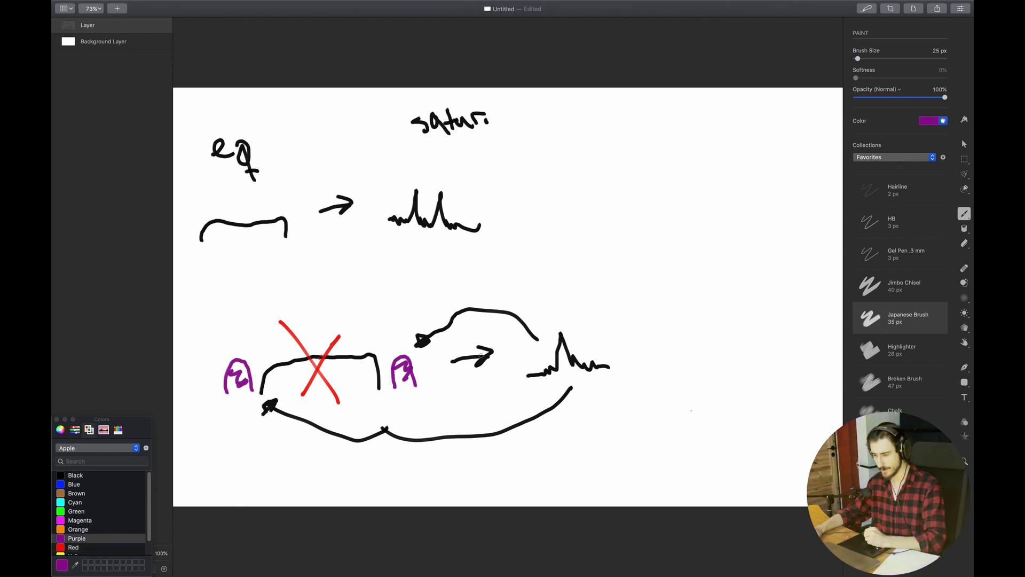
{"action": "mouse_move", "coordinate": [529, 369]}
{"action": "left_mouse_down"}
{"action": "mouse_move", "coordinate": [531, 359]}
{"action": "mouse_move", "coordinate": [617, 353]}
{"action": "left_mouse_up"}
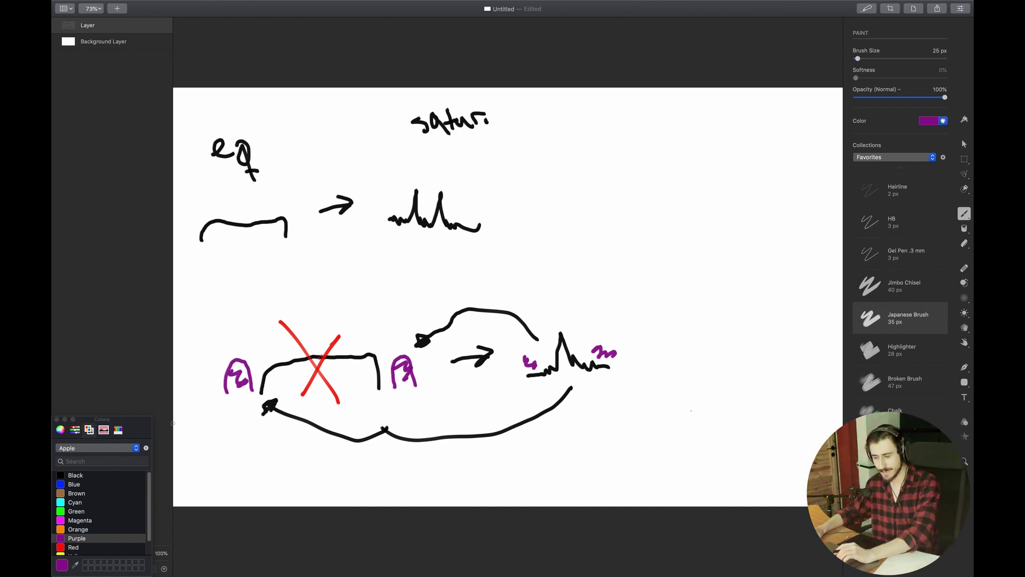
{"action": "left_click", "coordinate": [90, 476]}
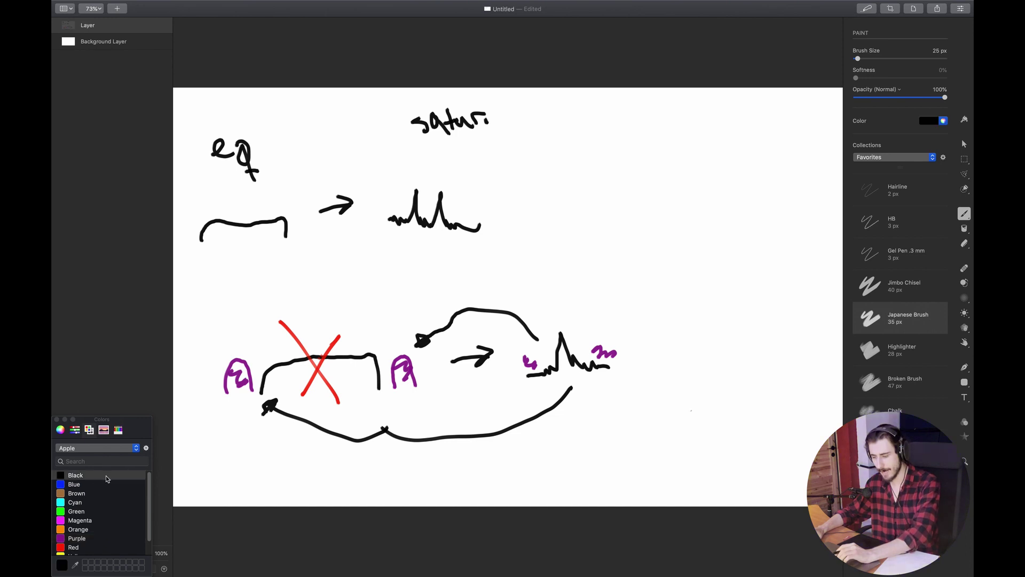
Erase along the right end of the lower spiky waveform with the eraser, over its purple marks
{"action": "left_click", "coordinate": [961, 243]}
{"action": "mouse_move", "coordinate": [603, 356]}
{"action": "left_mouse_down"}
{"action": "mouse_move", "coordinate": [297, 367]}
{"action": "mouse_move", "coordinate": [246, 389]}
{"action": "mouse_move", "coordinate": [366, 403]}
{"action": "mouse_move", "coordinate": [348, 387]}
{"action": "mouse_move", "coordinate": [542, 396]}
{"action": "mouse_move", "coordinate": [572, 373]}
{"action": "left_mouse_up"}
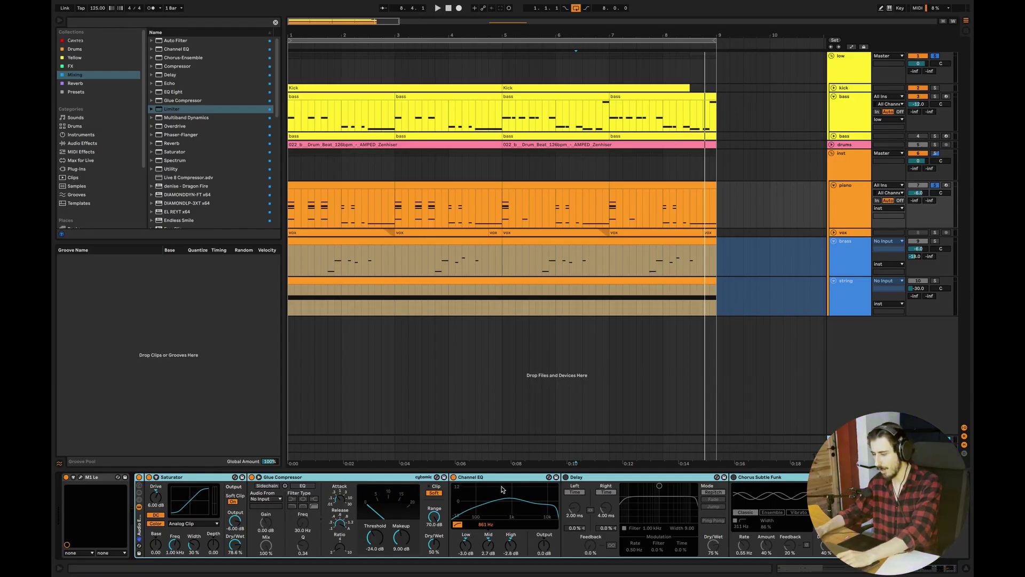
In Ableton Live, enable the Delay in the piano's effect chain and play the soloed piano track from bar 3
{"action": "left_click", "coordinate": [566, 478]}
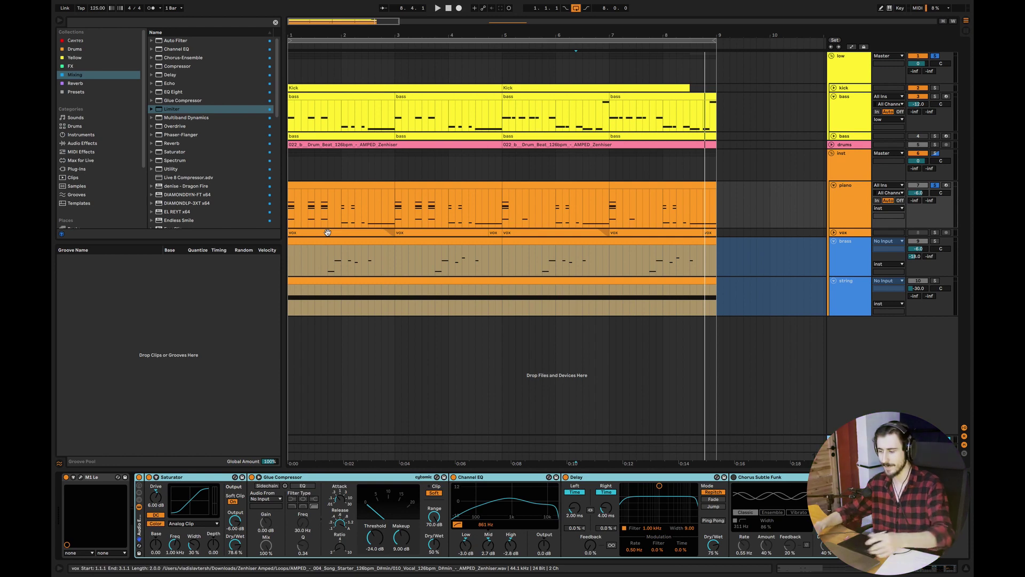
{"action": "left_click", "coordinate": [935, 185]}
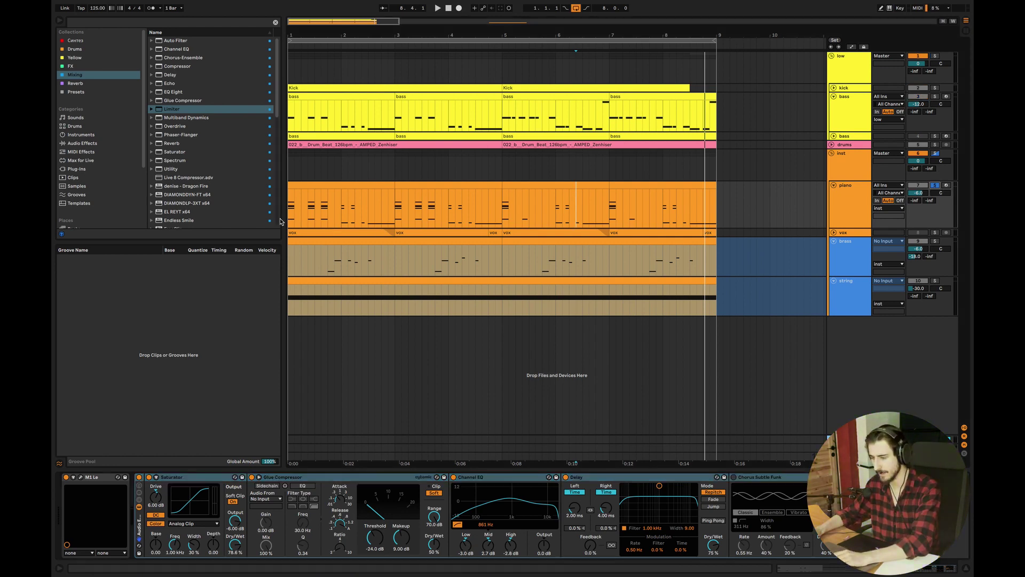
{"action": "key", "text": "Home"}
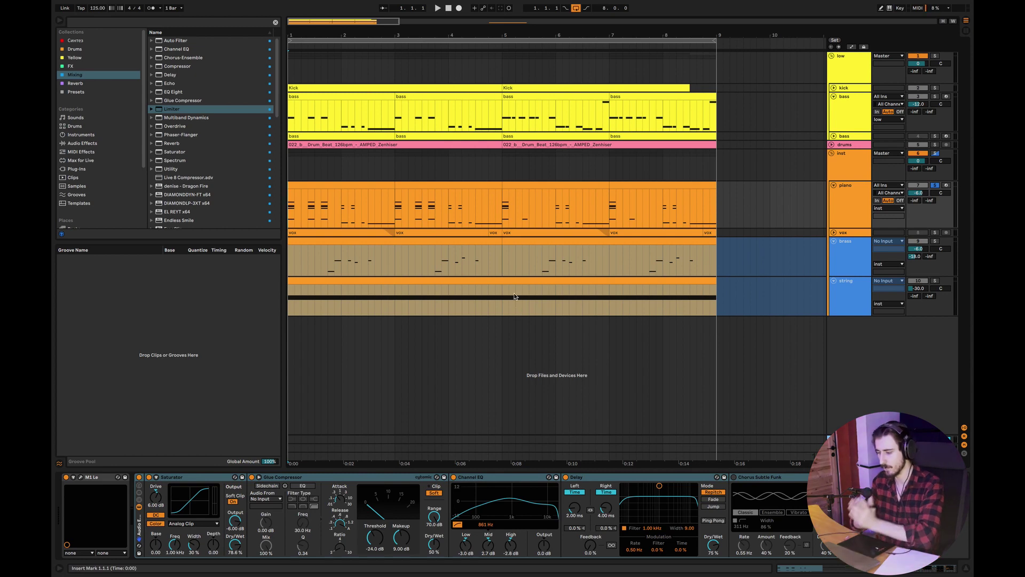
{"action": "left_click", "coordinate": [405, 218]}
{"action": "key", "text": "space"}
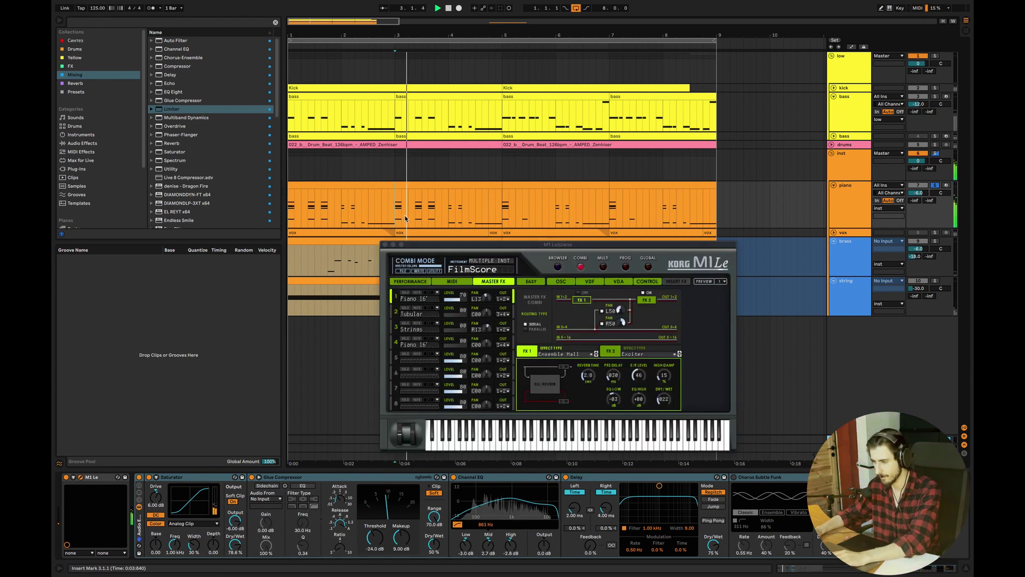
{"action": "left_click", "coordinate": [385, 245]}
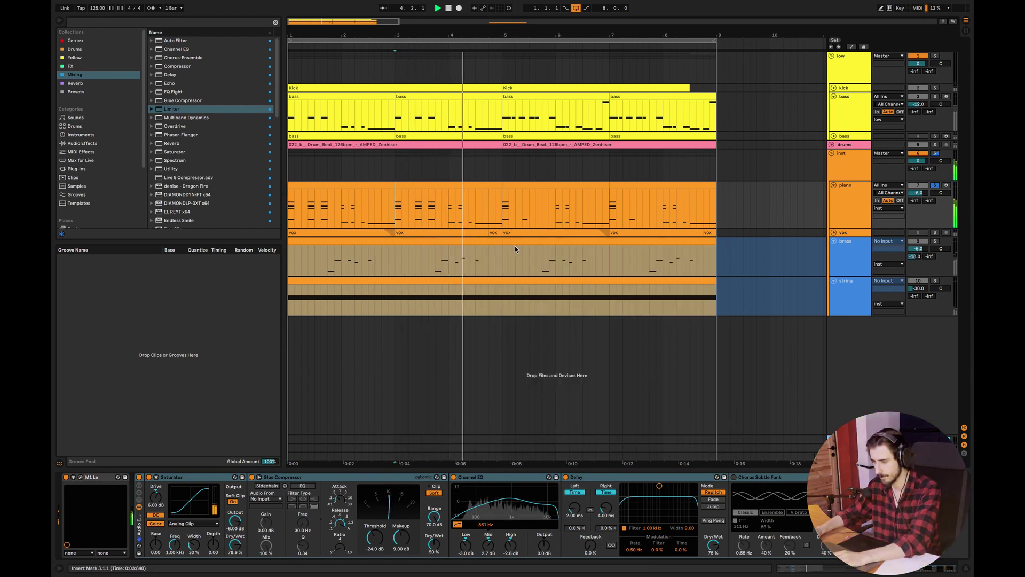
{"action": "key", "text": "space"}
Bypass the piano's Delay, play the part without it for comparison, and re-enable the device
{"action": "left_click", "coordinate": [566, 477]}
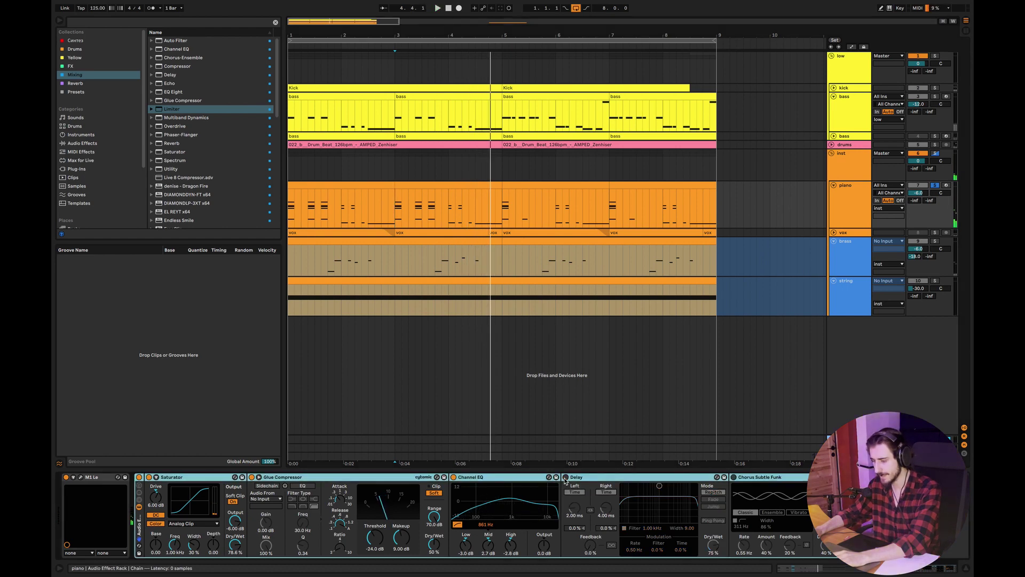
{"action": "key", "text": "space"}
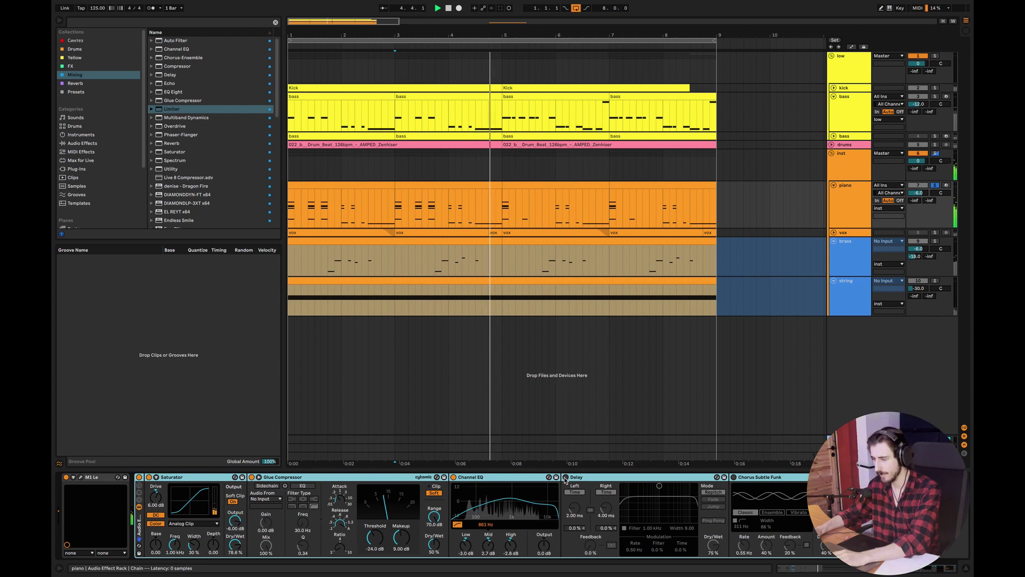
{"action": "key", "text": "space"}
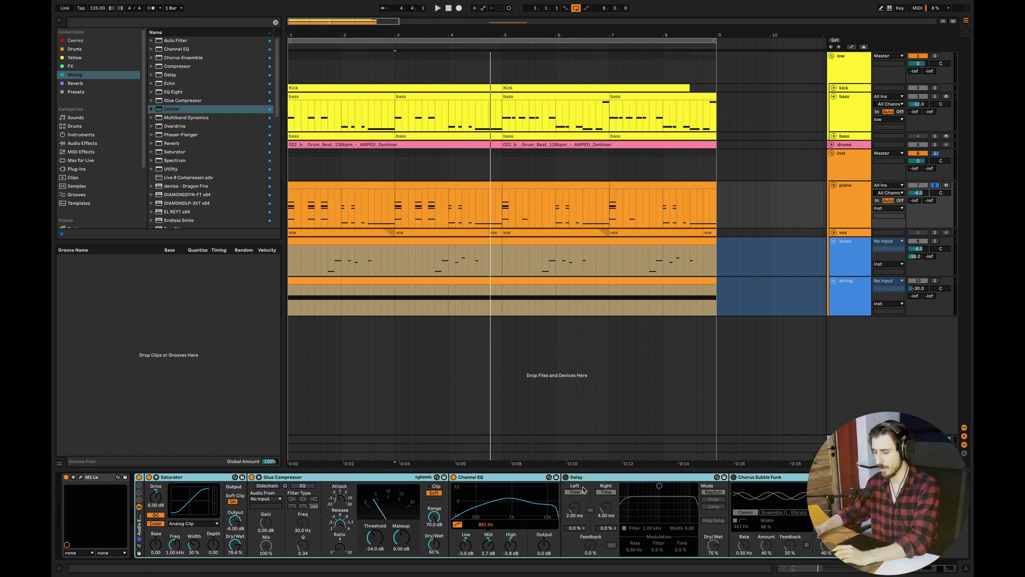
{"action": "left_click", "coordinate": [566, 477]}
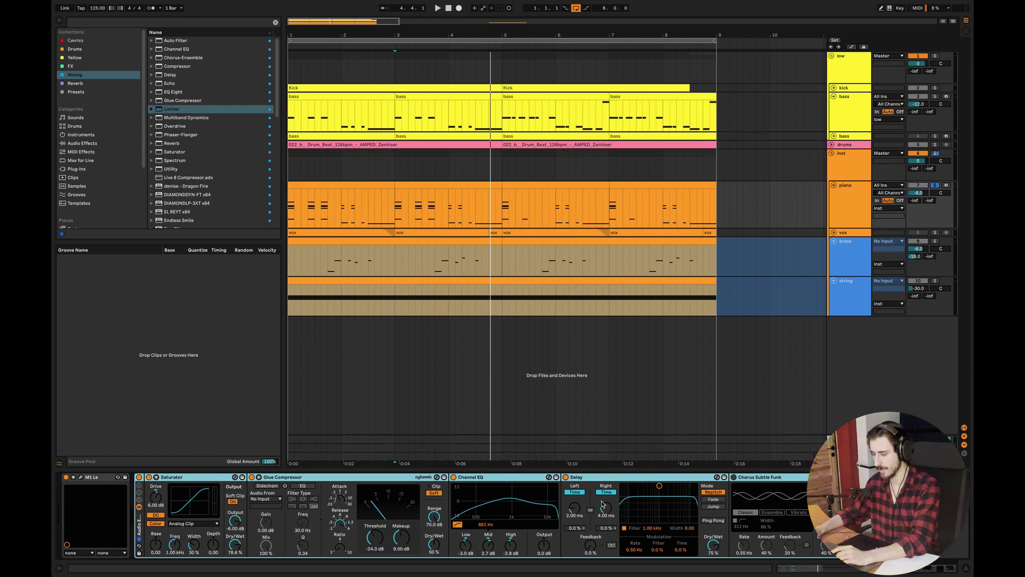
Enable the Chorus Subtle Funk device in the piano's effect chain
{"action": "left_click", "coordinate": [734, 477]}
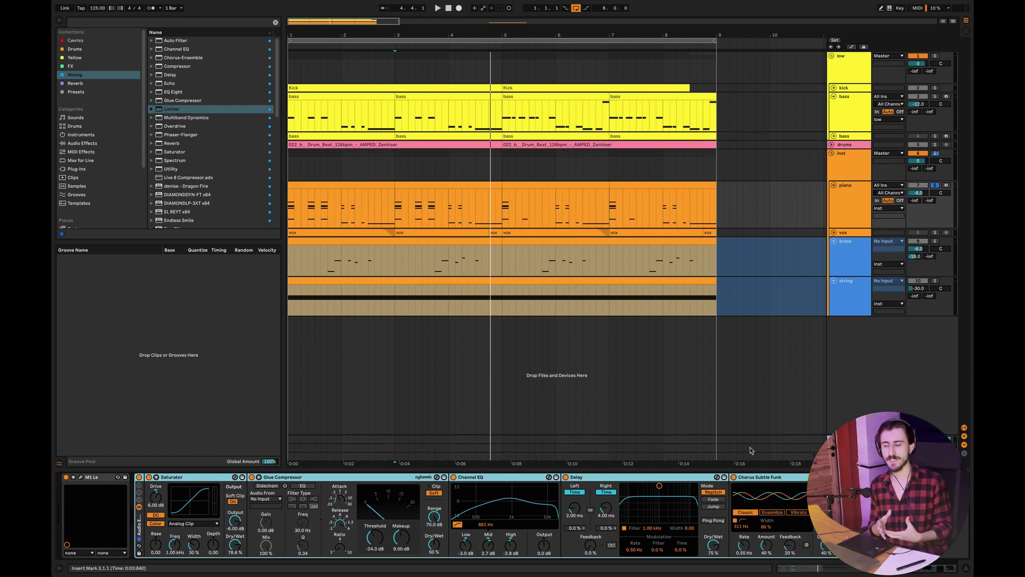